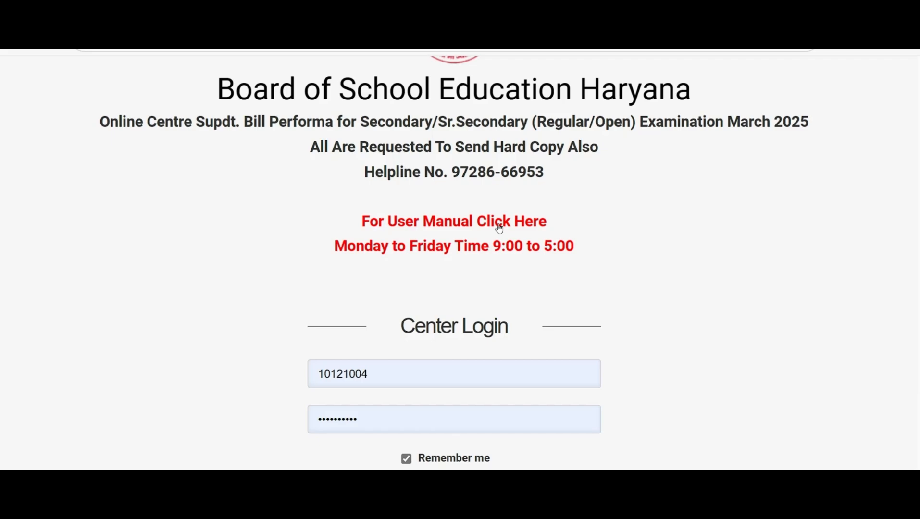
Sign in to the centre account with the prefilled credentials and open the Exam Full Detail page
scroll(499, 228, "down", 2)
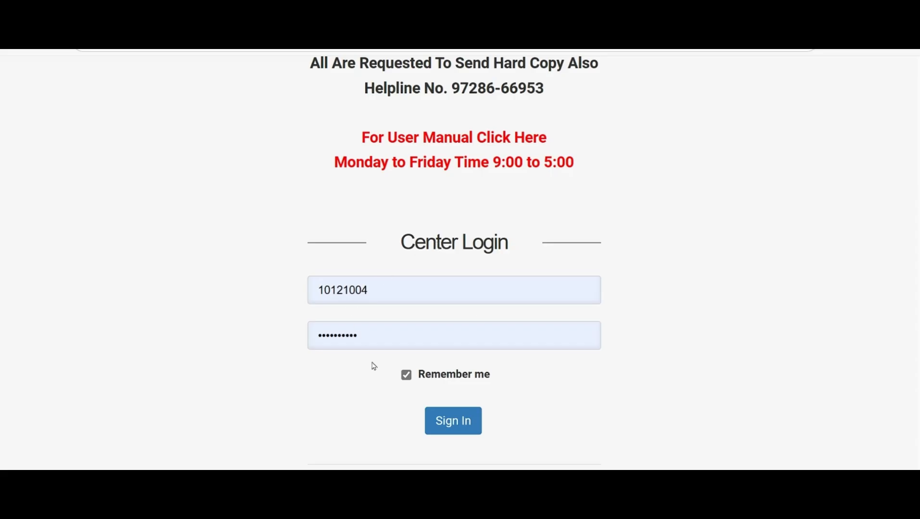
left_click(457, 428)
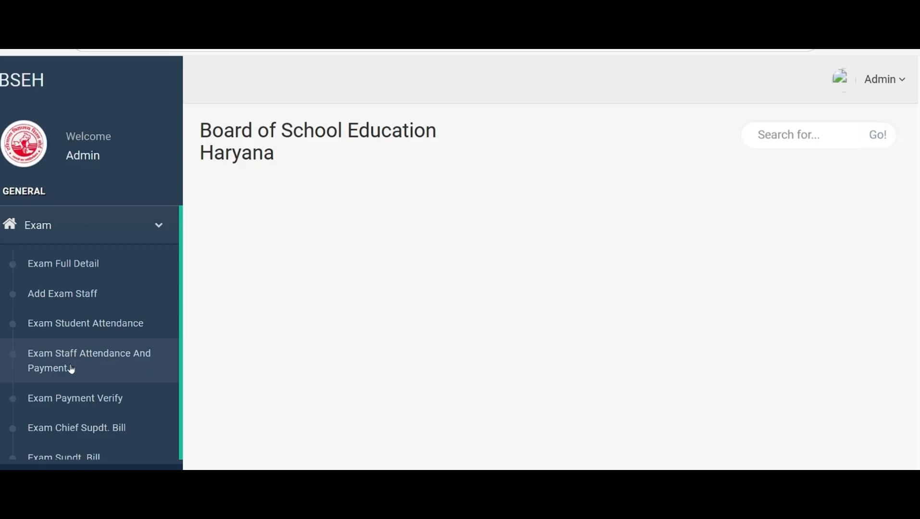
scroll(71, 369, "down", 2)
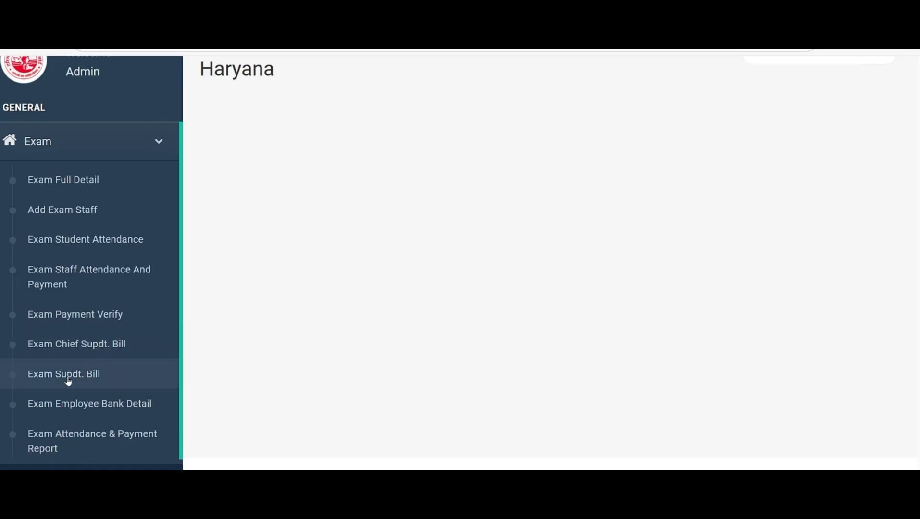
scroll(88, 381, "down", 1)
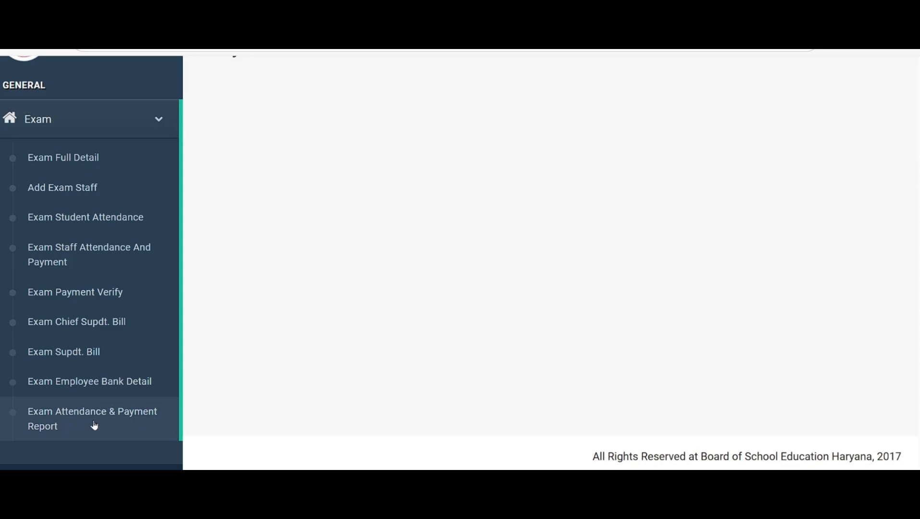
scroll(74, 268, "up", 3)
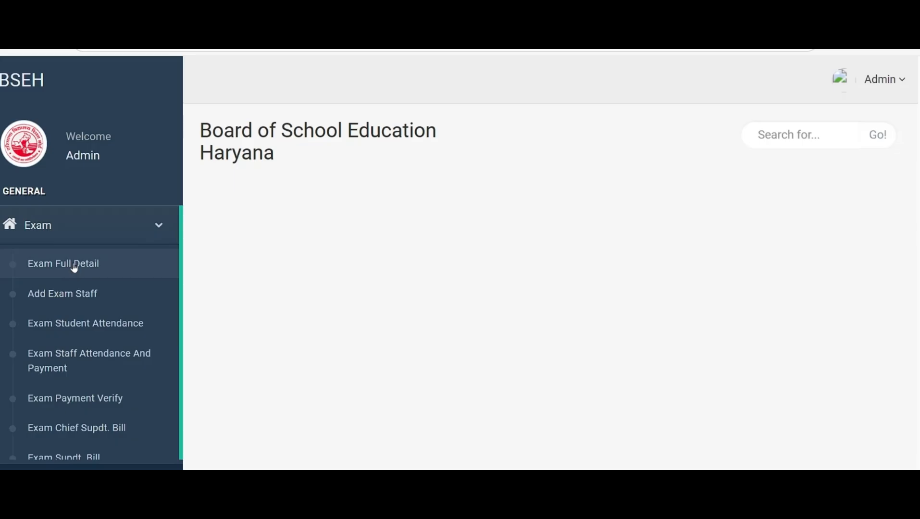
left_click(74, 266)
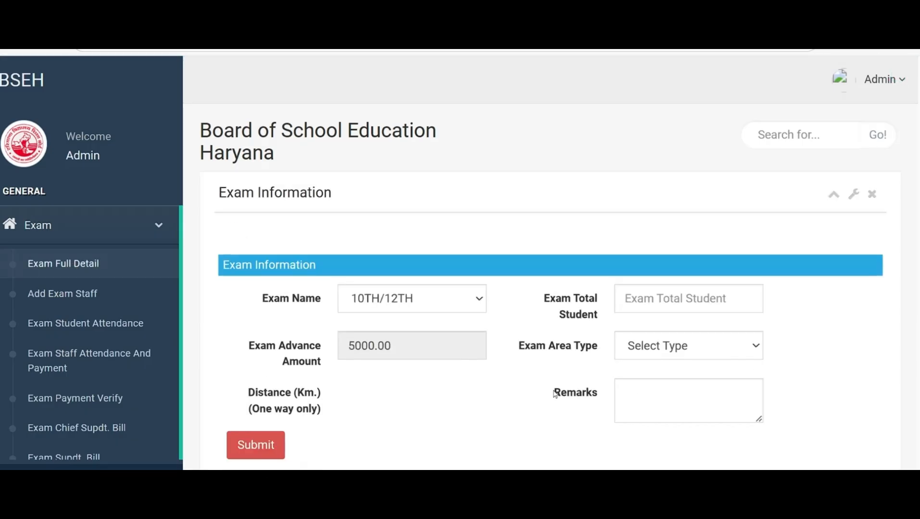
Examine the Exam Information form, its exam area type options and the existing Exam Detail record
scroll(555, 393, "down", 5)
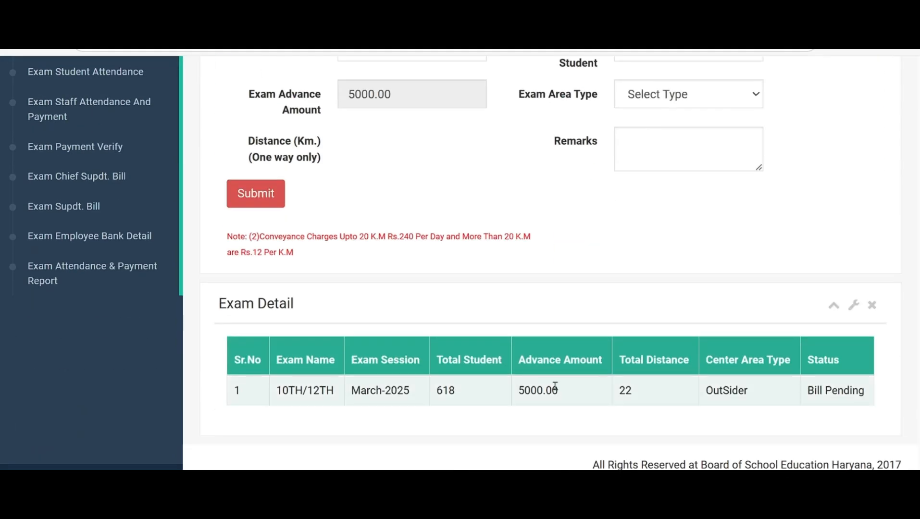
scroll(555, 387, "up", 2)
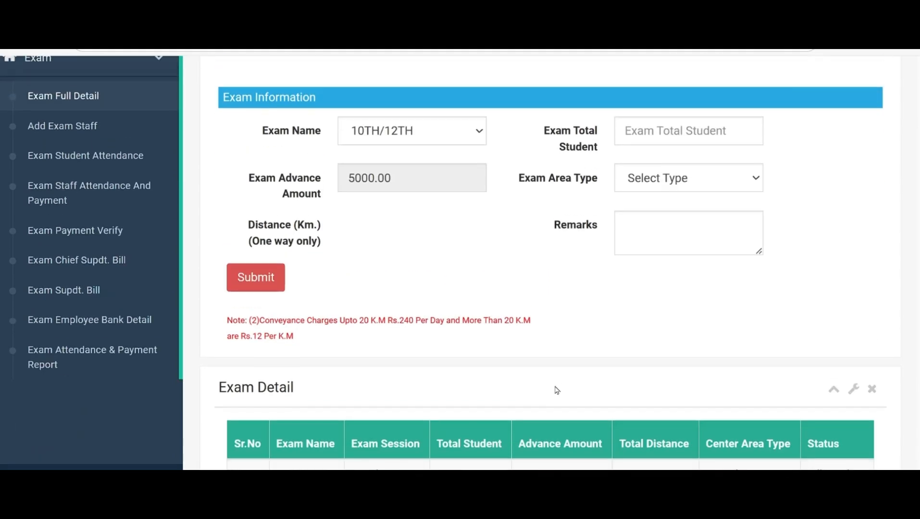
scroll(555, 390, "up", 2)
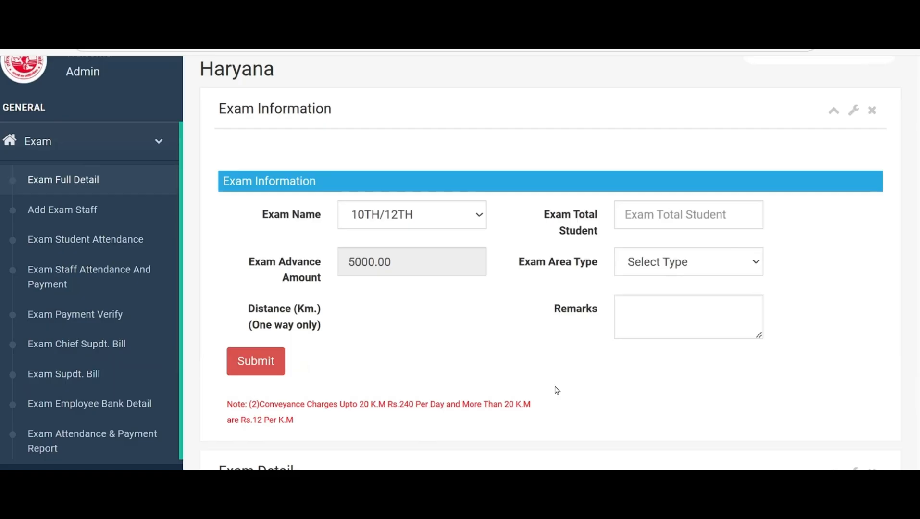
left_click(645, 216)
left_click(690, 271)
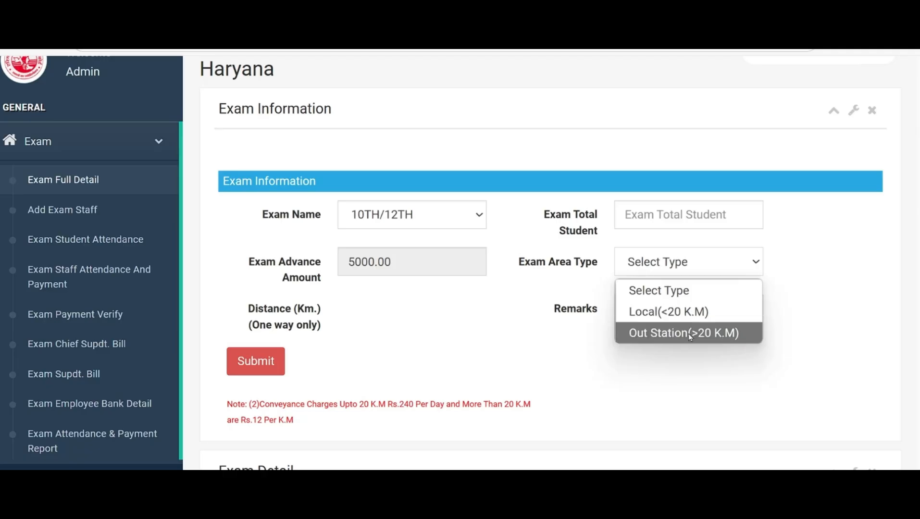
left_click(702, 371)
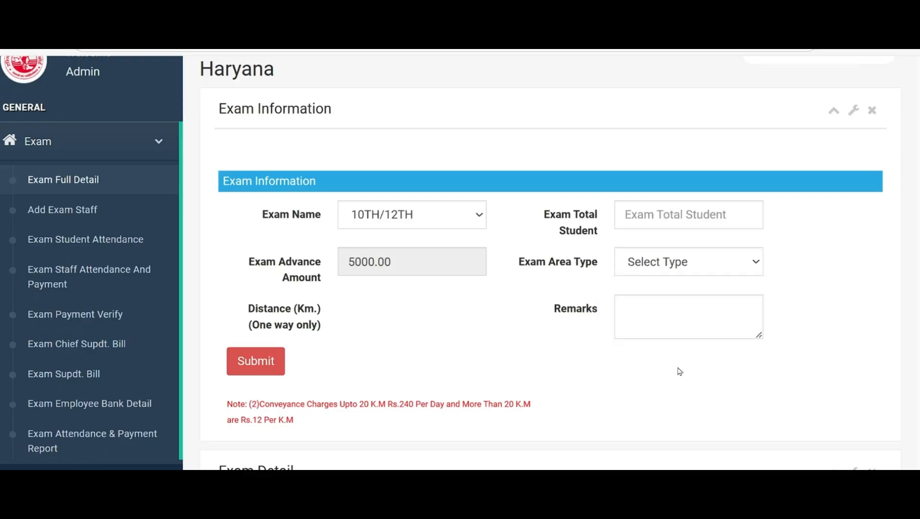
scroll(678, 369, "down", 3)
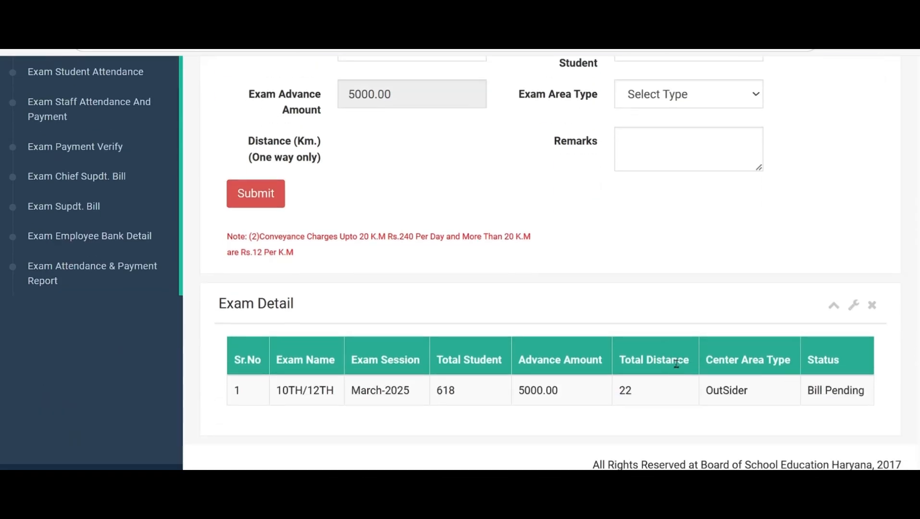
scroll(677, 364, "up", 2)
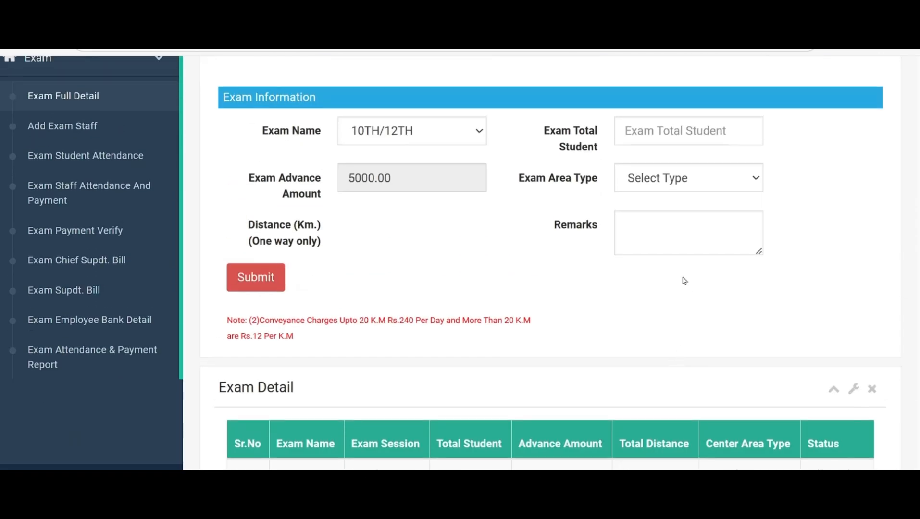
Enter the remark "Annual Exam2025" in the Exam Information form
left_click(647, 231)
type("Annual Exa")
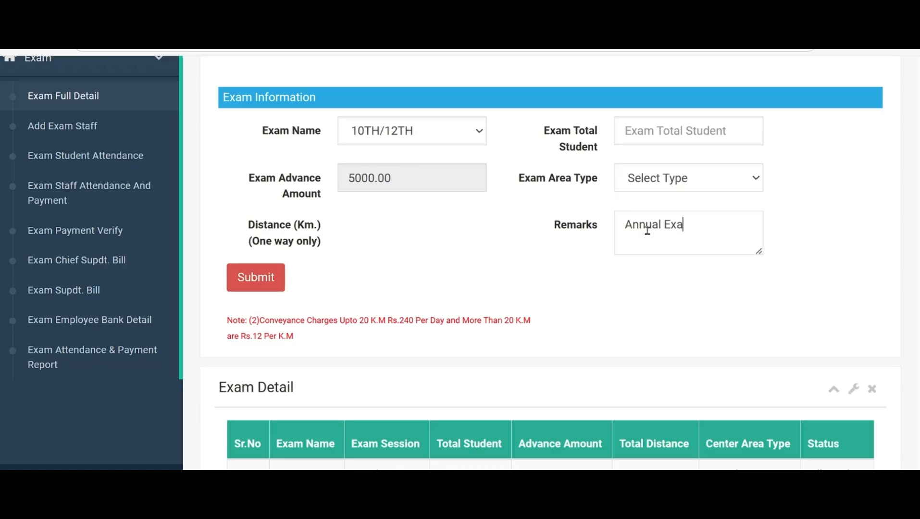
type("m2025")
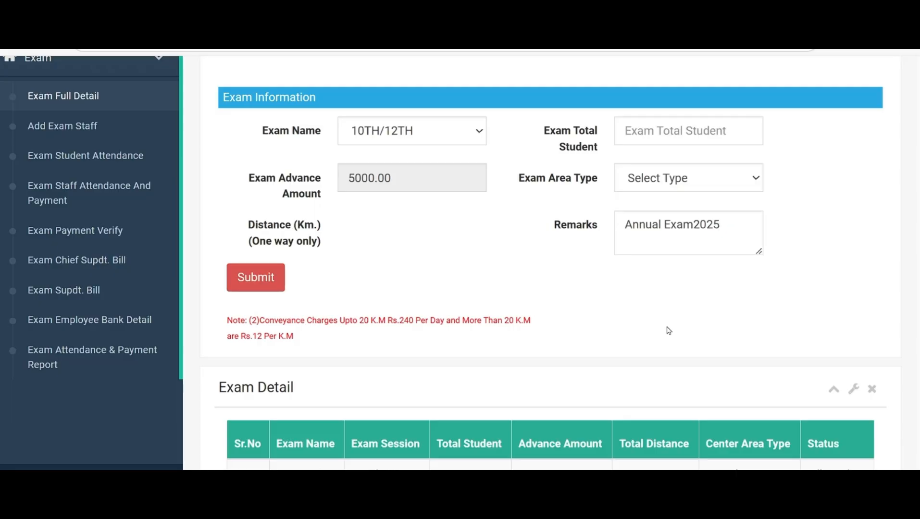
scroll(661, 345, "down", 2)
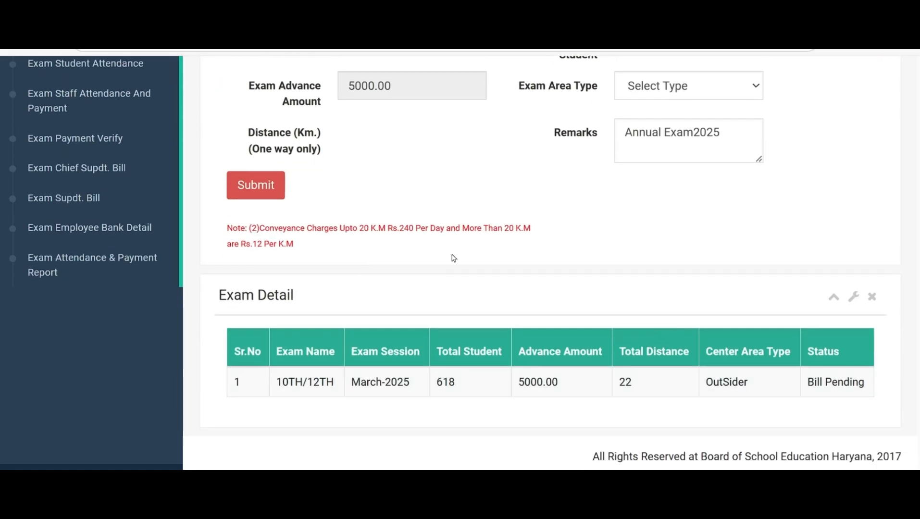
Open the Add Exam Staff page
scroll(487, 197, "up", 2)
scroll(490, 199, "up", 2)
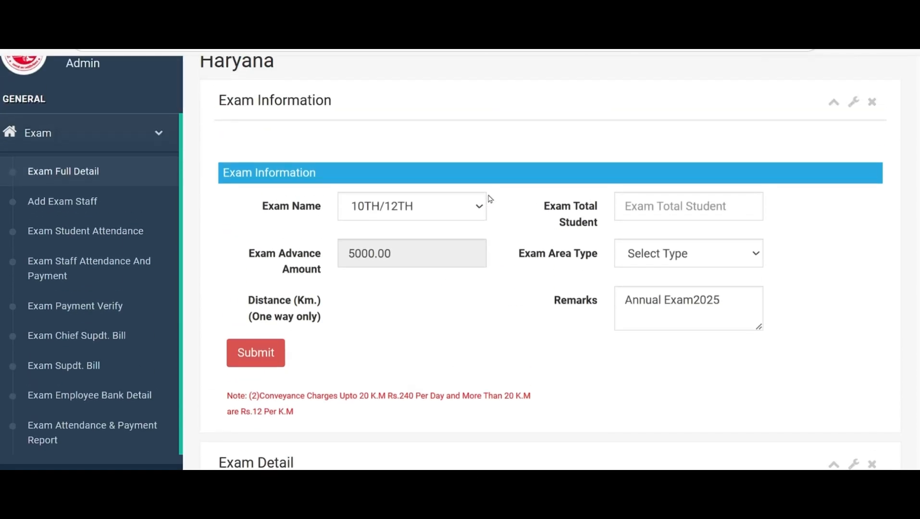
left_click(80, 203)
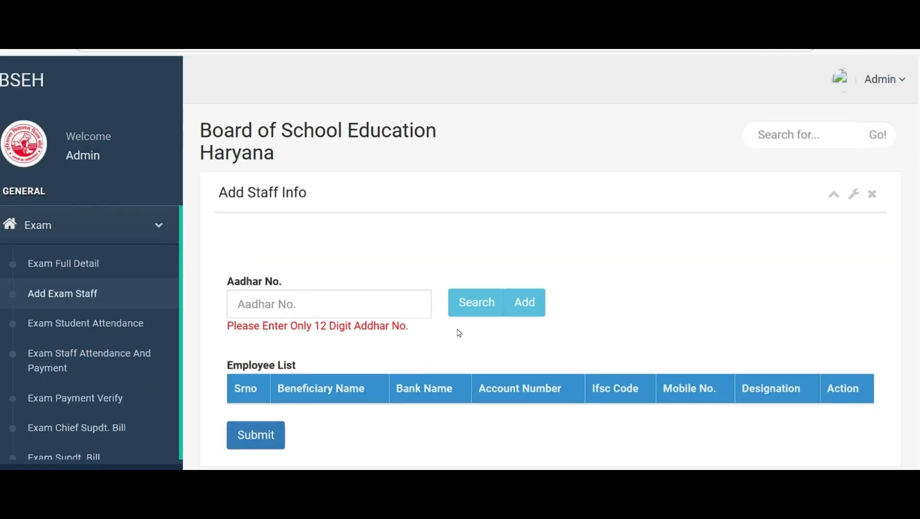
Search for the first staff member by entering their 12-digit Aadhar number, and acknowledge the search message
left_click(300, 307)
type("5")
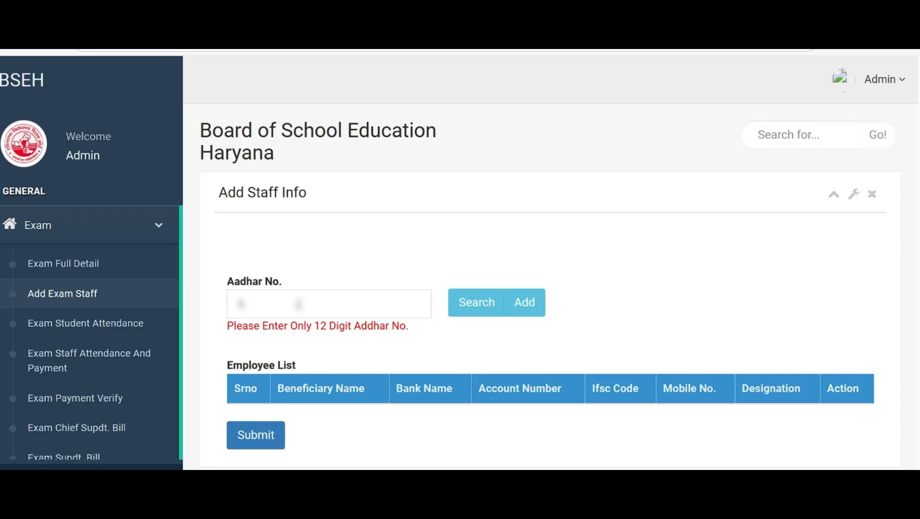
type("?????")
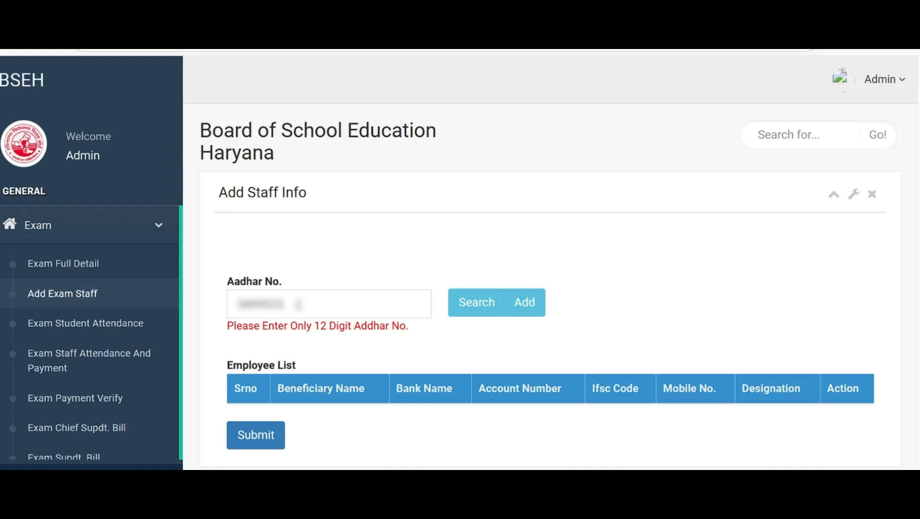
type("???????")
left_click(451, 306)
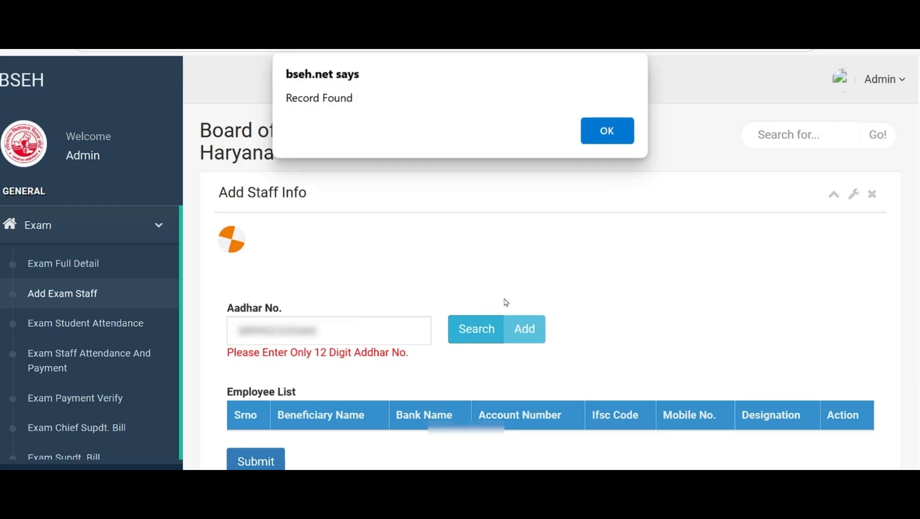
left_click(607, 131)
Set the designation of the employee in the Employee List to Depty Superintendent
scroll(600, 224, "down", 2)
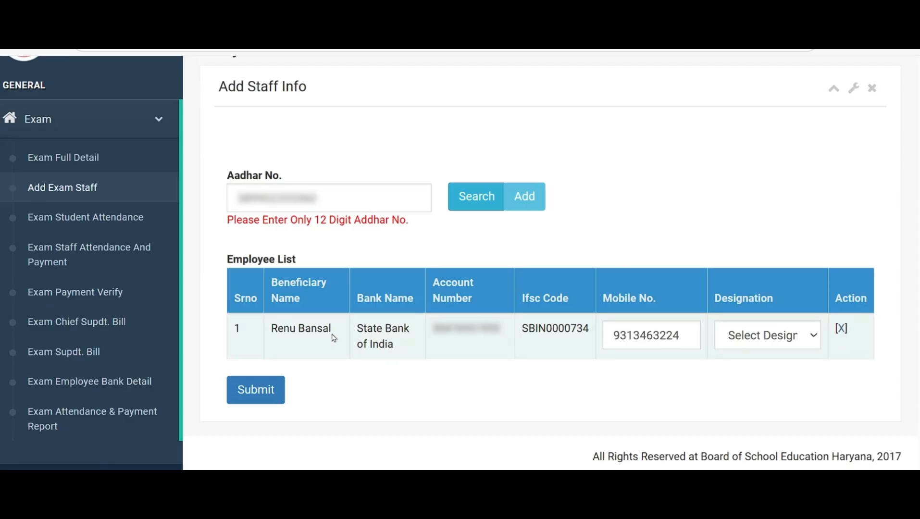
left_click(814, 338)
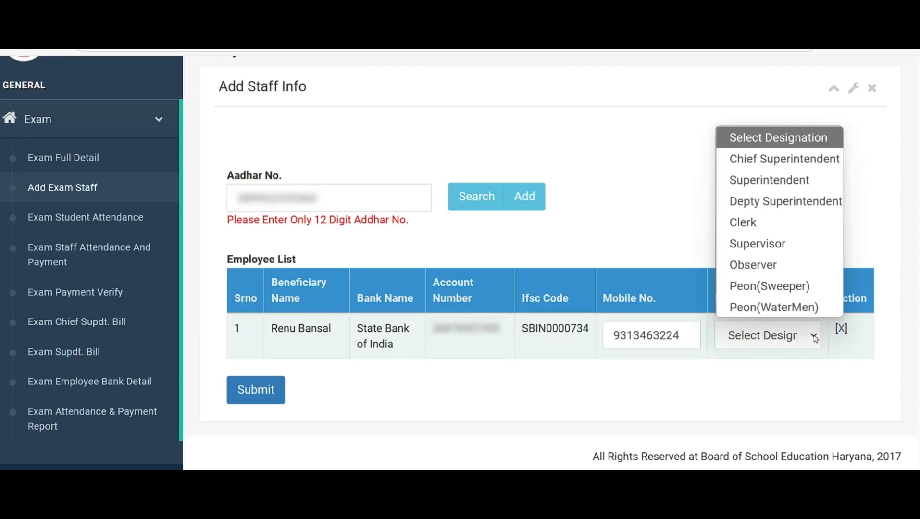
left_click(791, 207)
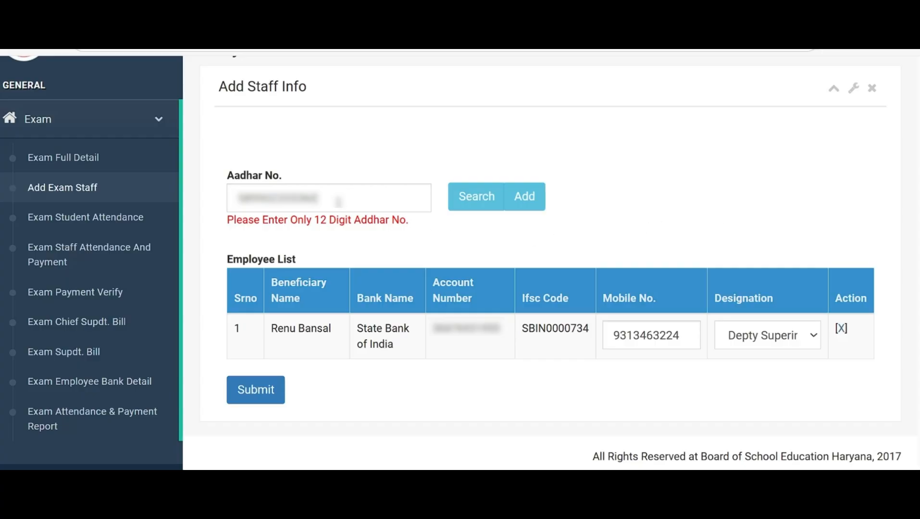
Replace the Aadhar number with another staff member's, search for it and acknowledge the search message
key("BackSpace")
key("BackSpace")
key("BackSpace")
key("BackSpace")
key("BackSpace")
key("BackSpace")
key("BackSpace")
key("BackSpace")
key("BackSpace")
key("BackSpace")
key("BackSpace")
key("BackSpace")
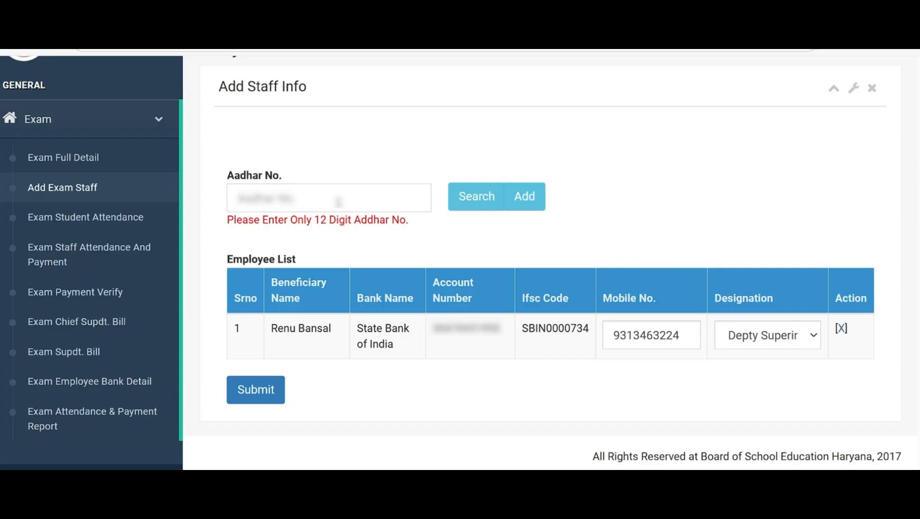
type("98163********")
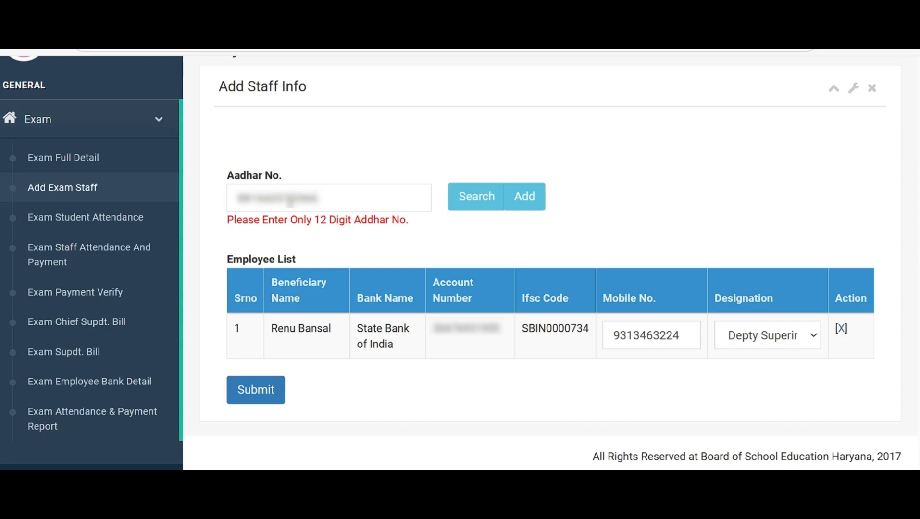
left_click(484, 204)
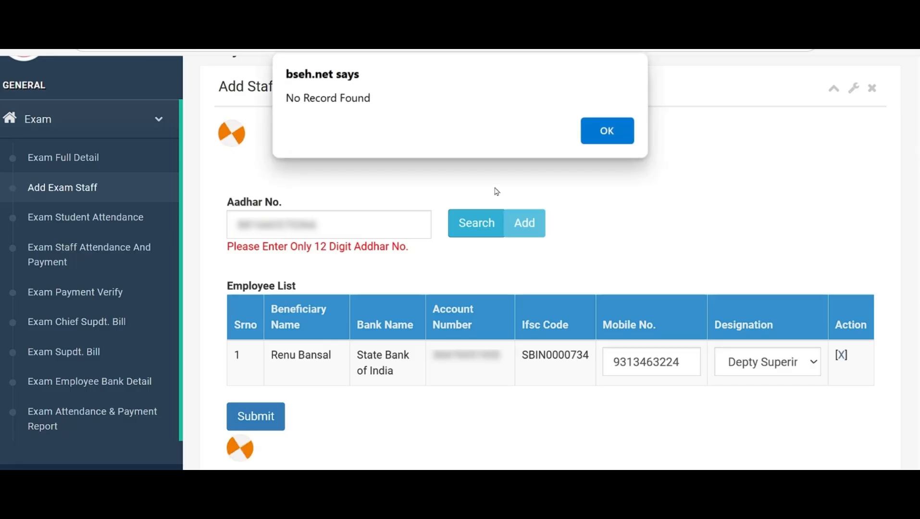
left_click(606, 134)
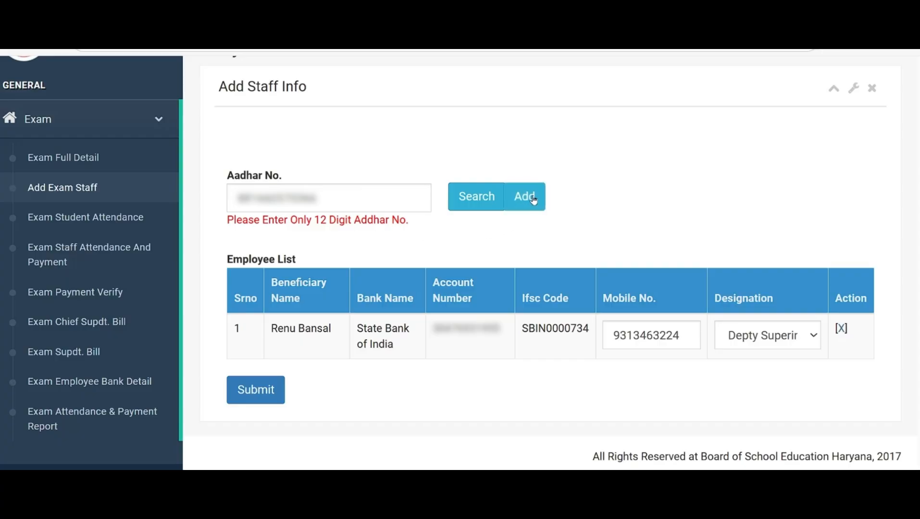
Start a new staff record for the entered Aadhar number and fill in the employee's full name
left_click(533, 200)
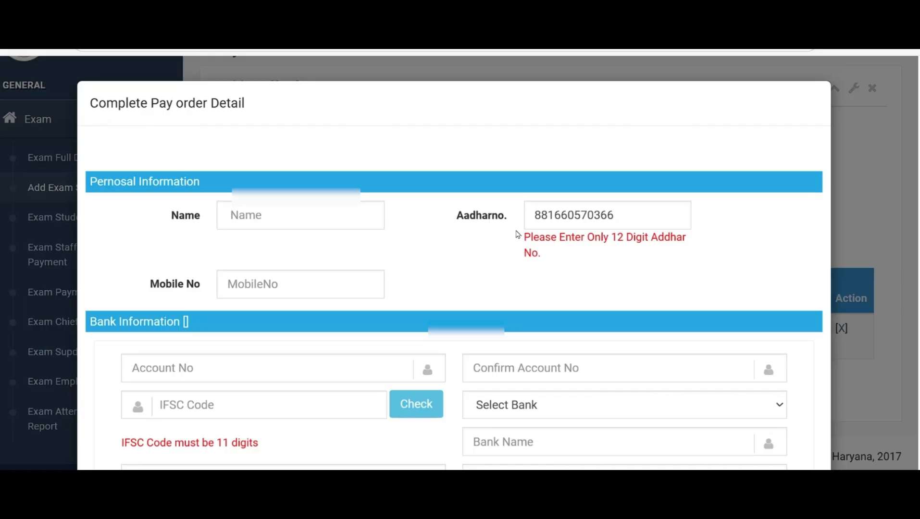
left_click(277, 217)
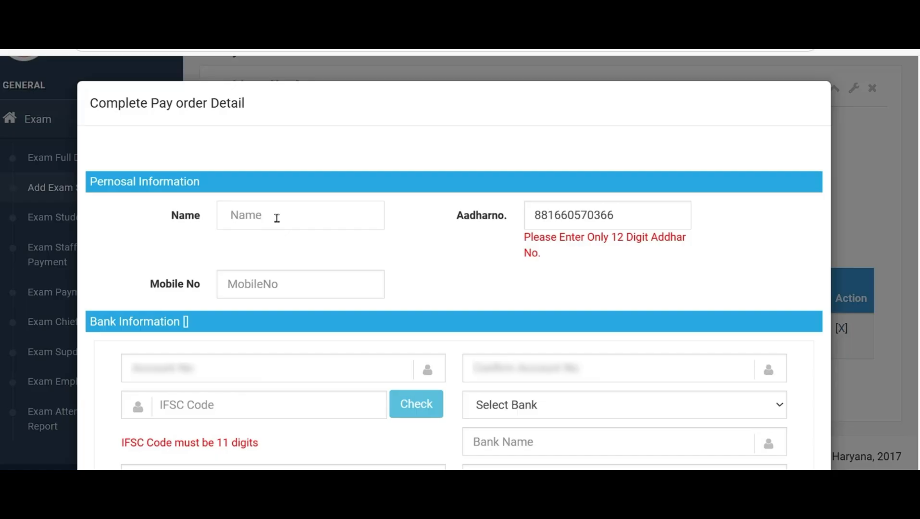
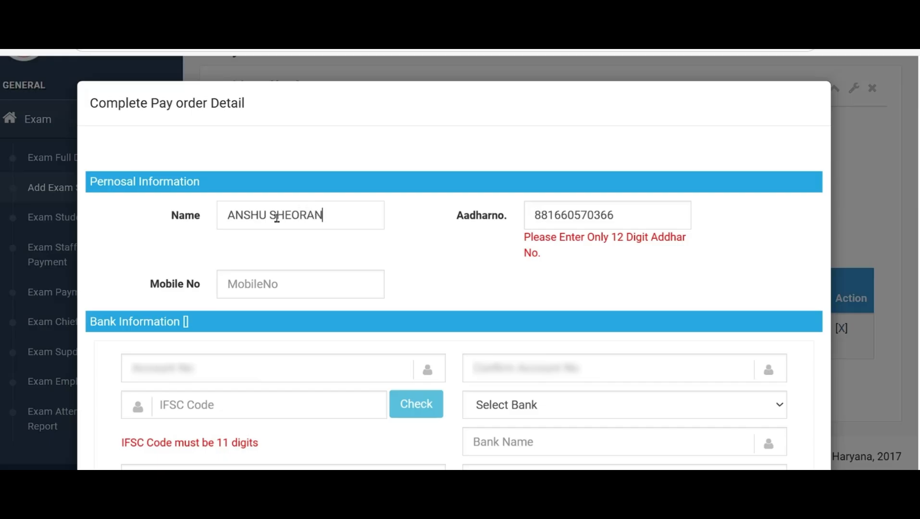
Fill in the employee's mobile number in the personal information of the pay order detail form
left_click(264, 284)
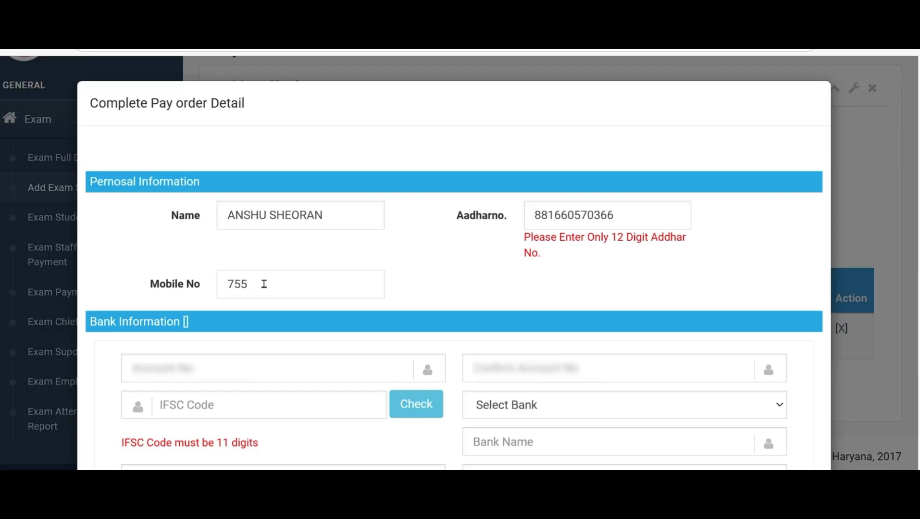
Enter the employee's bank account number in the bank information of the pay order detail form
left_click(158, 371)
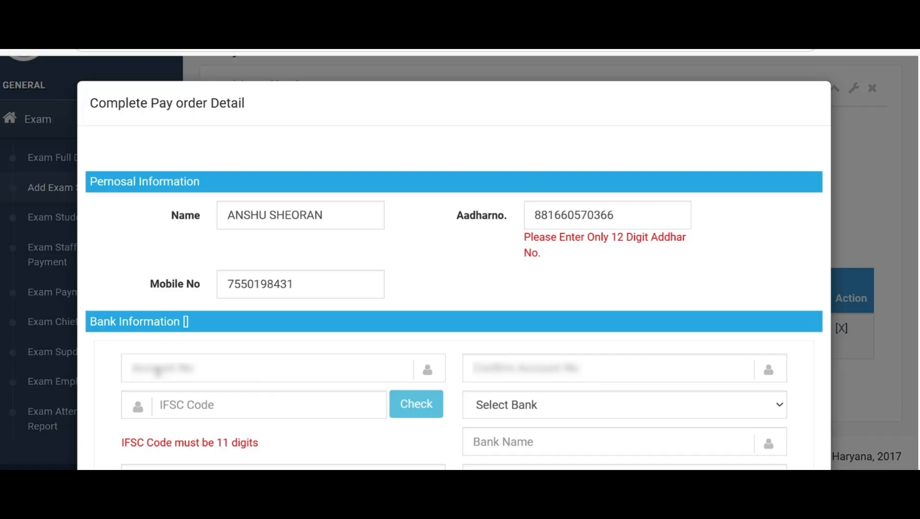
type("***********")
Repeat the employee's bank account number in the account confirmation field
left_click(520, 373)
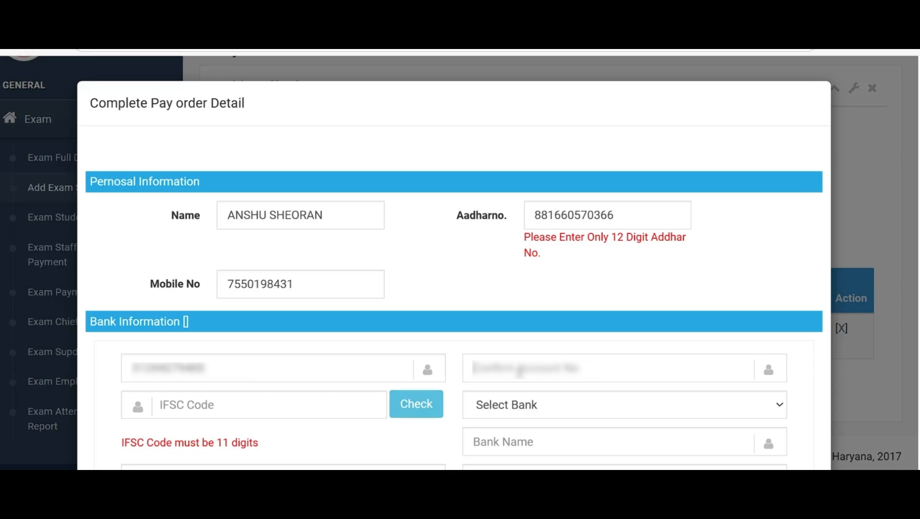
type("***")
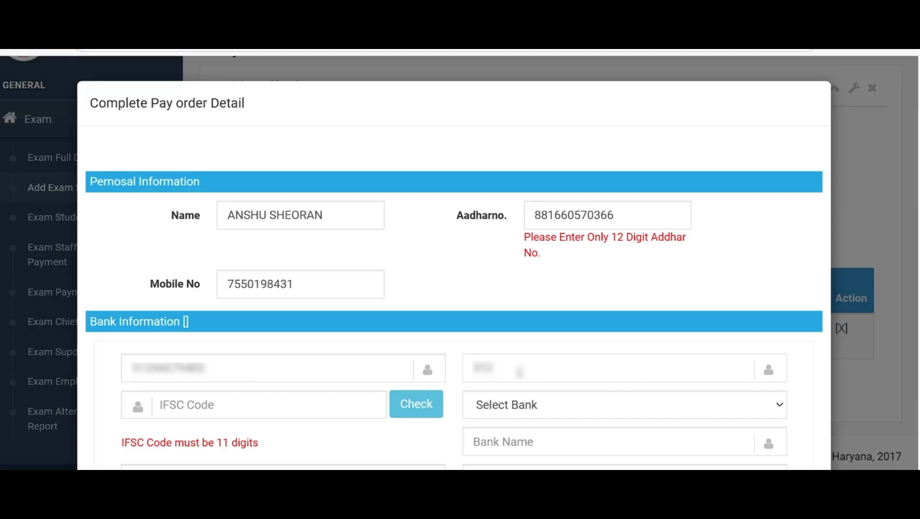
type("*******")
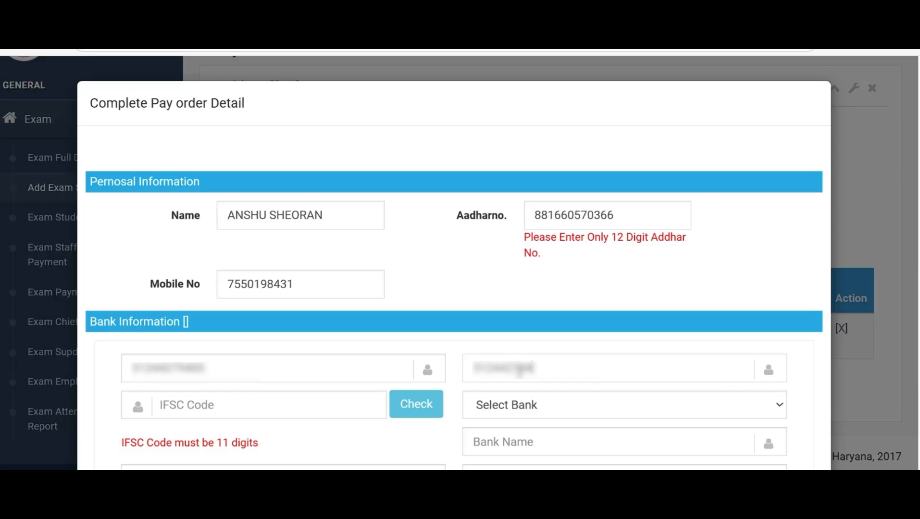
type("*")
Enter the IFSC code SBIN0016109 and check it to fill in the bank details
left_click(285, 406)
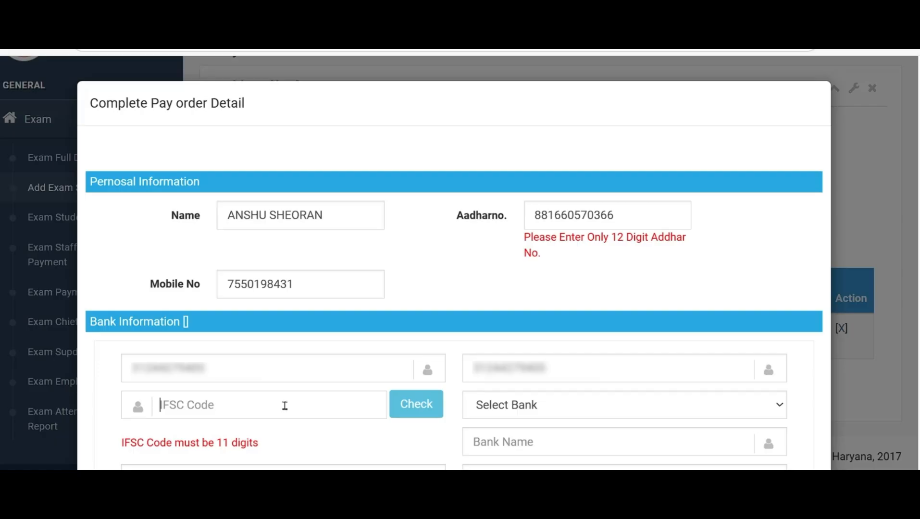
type("SBIN00")
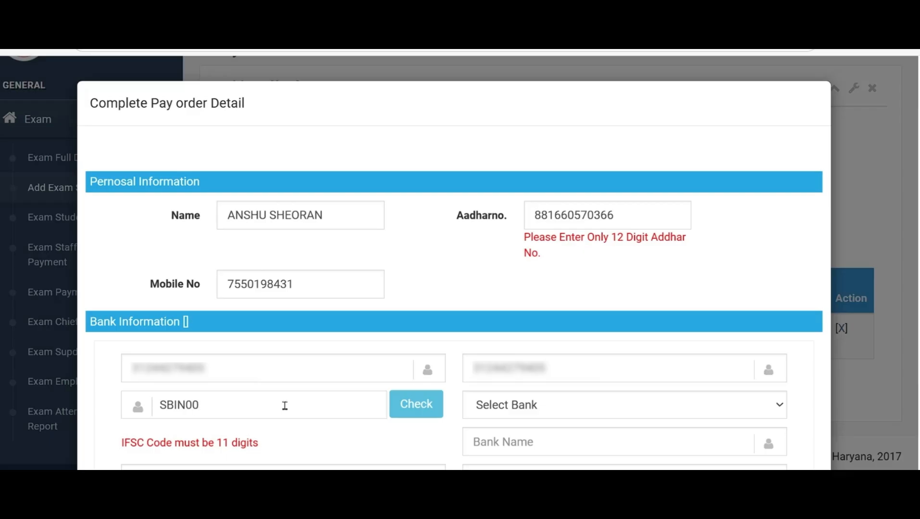
type("16109")
left_click(424, 406)
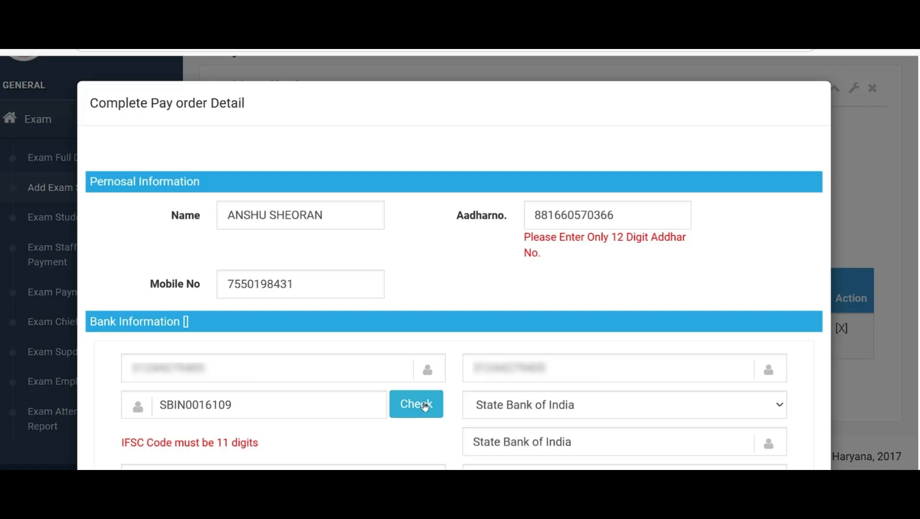
Submit the pay order detail and search the same Aadhar number again to add the new employee to the Employee List
scroll(423, 404, "down", 2)
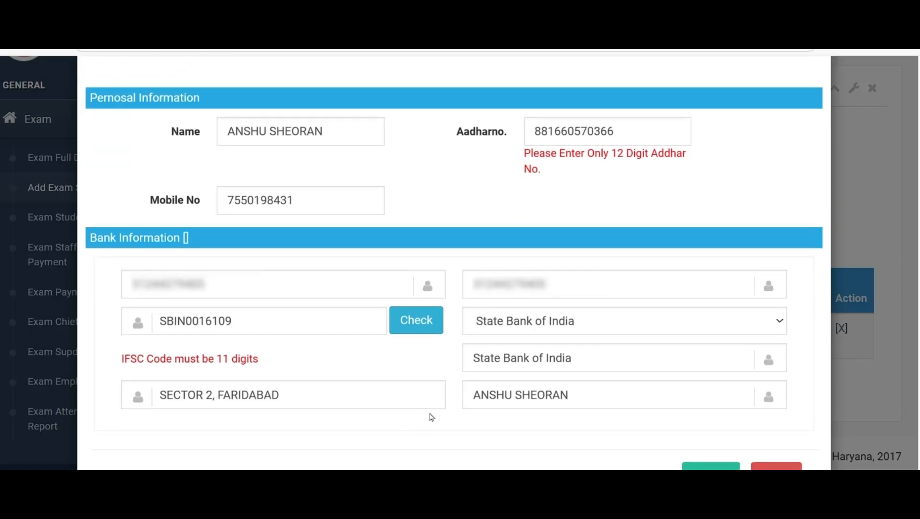
scroll(532, 412, "down", 1)
scroll(532, 413, "down", 1)
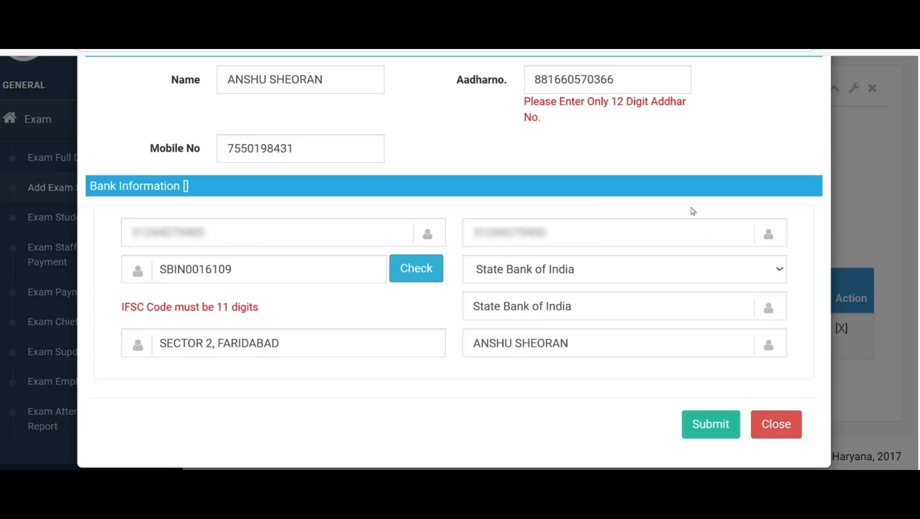
left_click(718, 430)
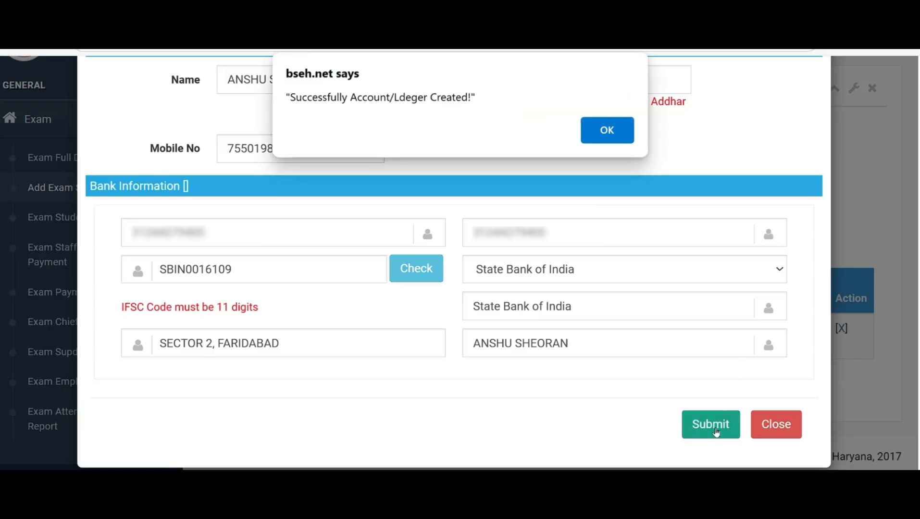
left_click(596, 139)
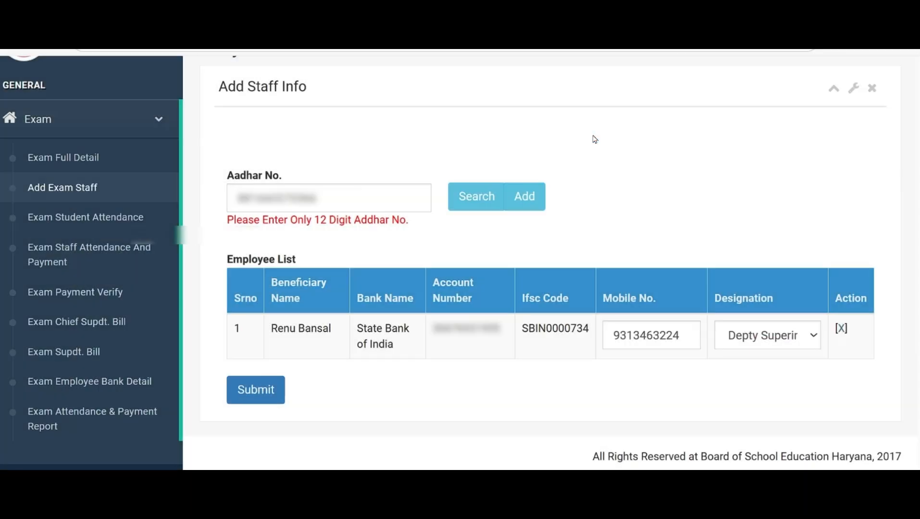
left_click(480, 207)
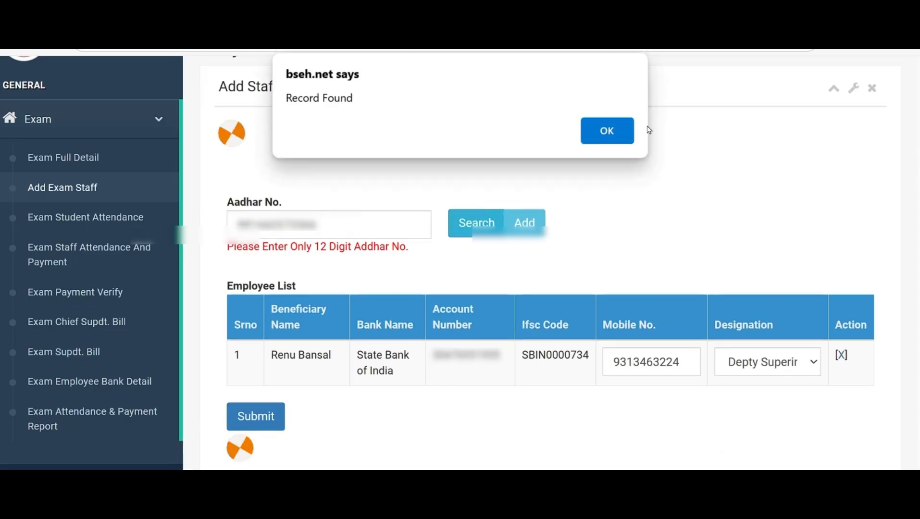
left_click(610, 131)
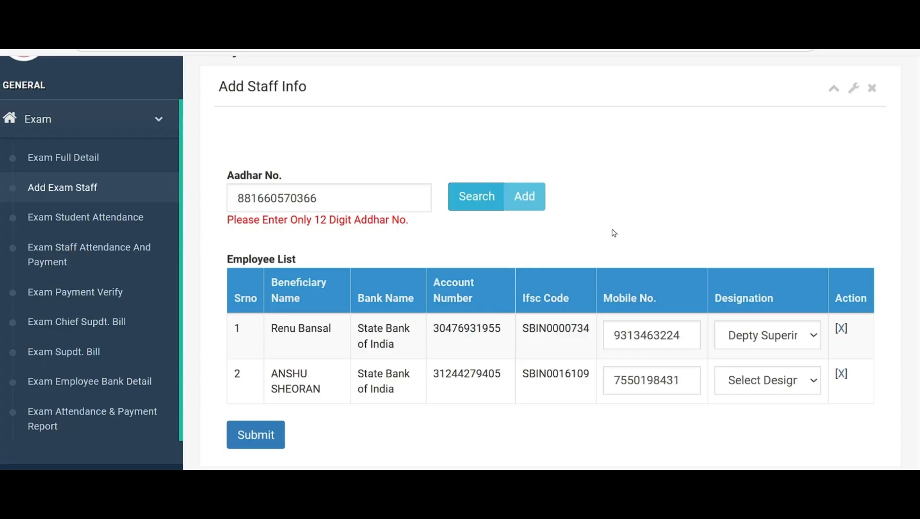
Replace the Aadhar number with the third staff member's and search for it to add that person to the Employee List
left_click(338, 199)
key("BackSpace")
key("BackSpace")
key("BackSpace")
key("BackSpace")
key("BackSpace")
key("BackSpace")
key("BackSpace")
key("BackSpace")
key("BackSpace")
key("BackSpace")
key("BackSpace")
key("BackSpace")
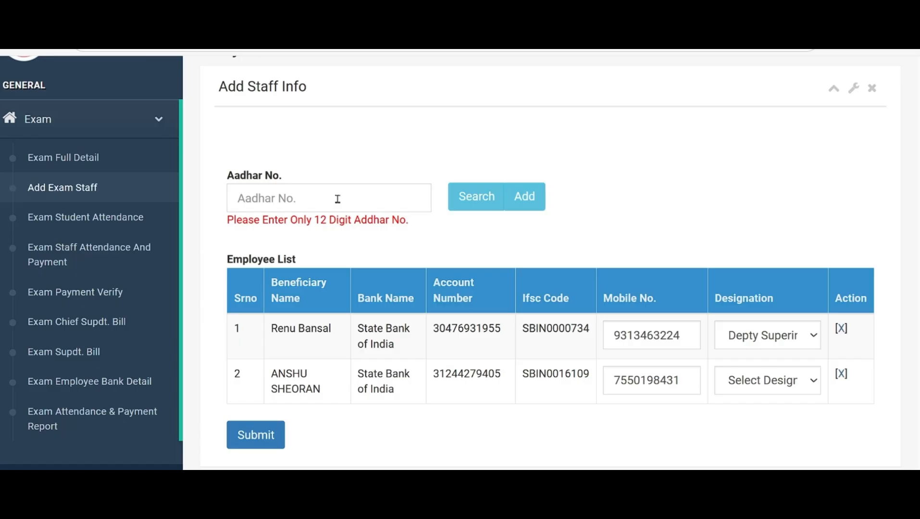
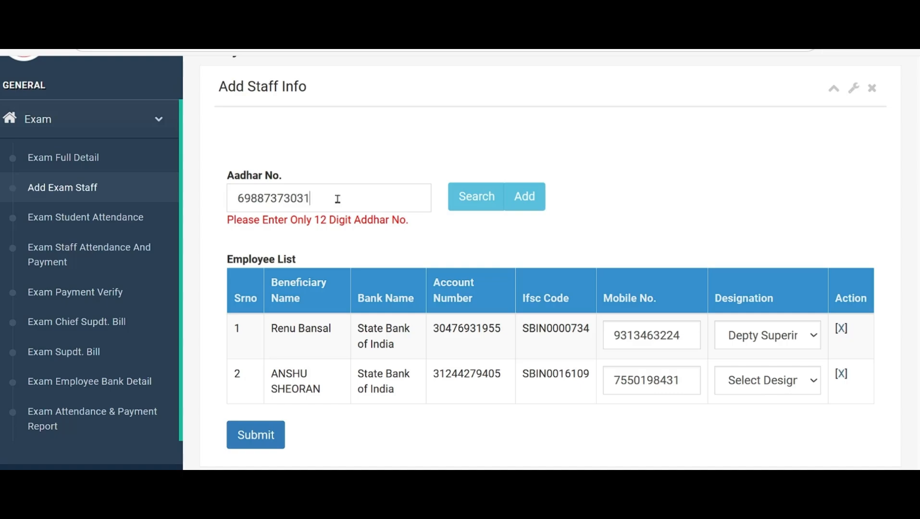
left_click(465, 208)
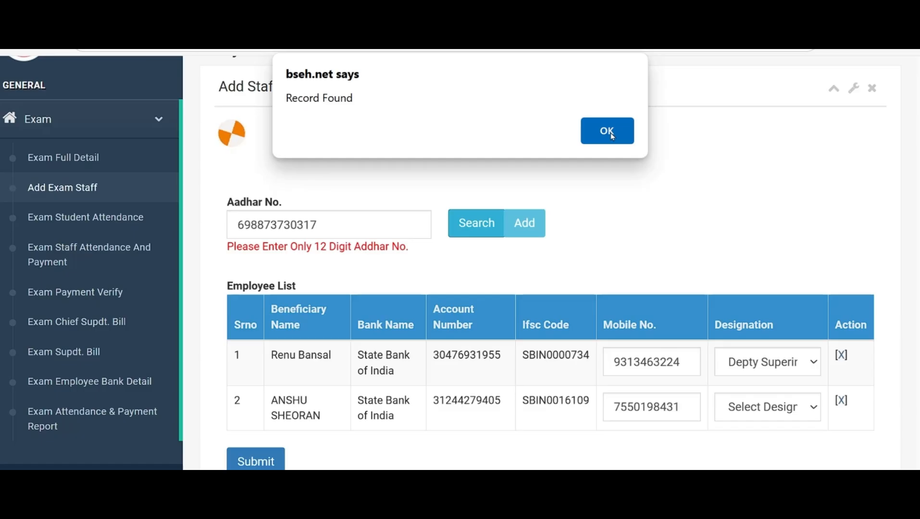
left_click(610, 133)
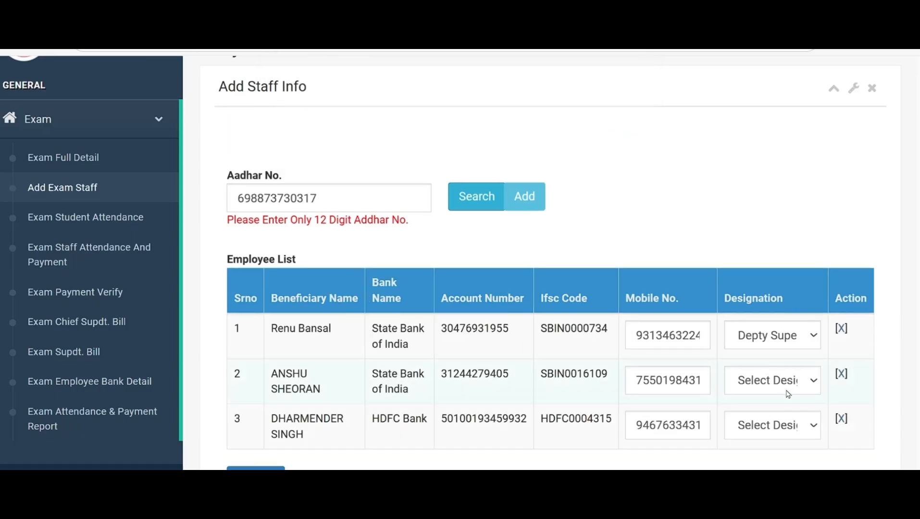
Set the designation of the second employee to Depty Superintendent and of the third employee to Superintendent
left_click(811, 382)
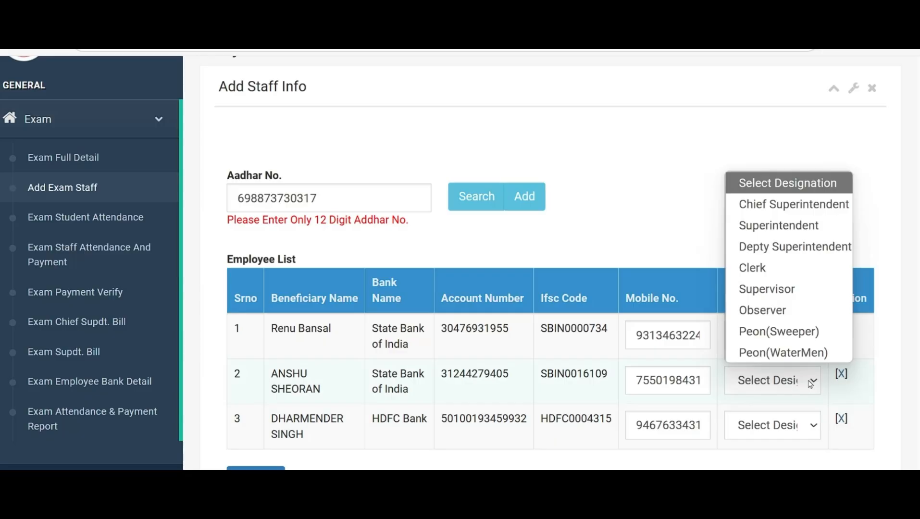
left_click(791, 249)
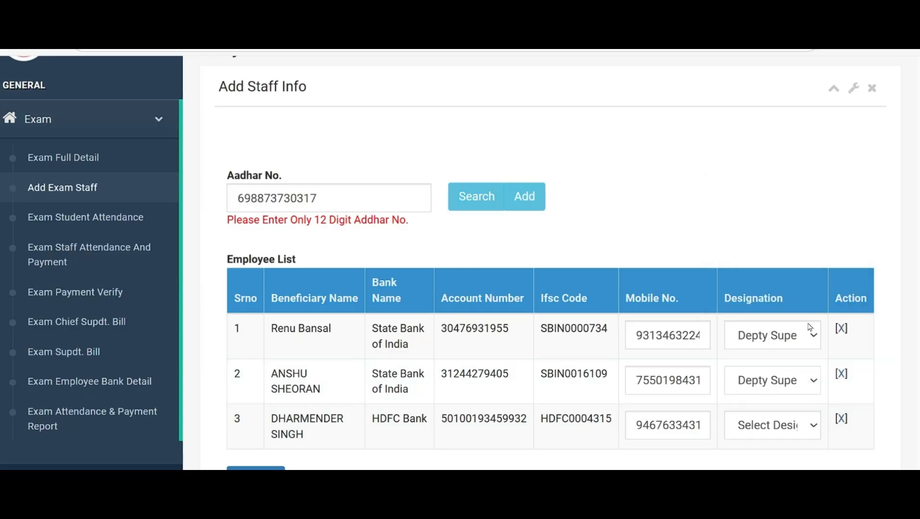
left_click(813, 427)
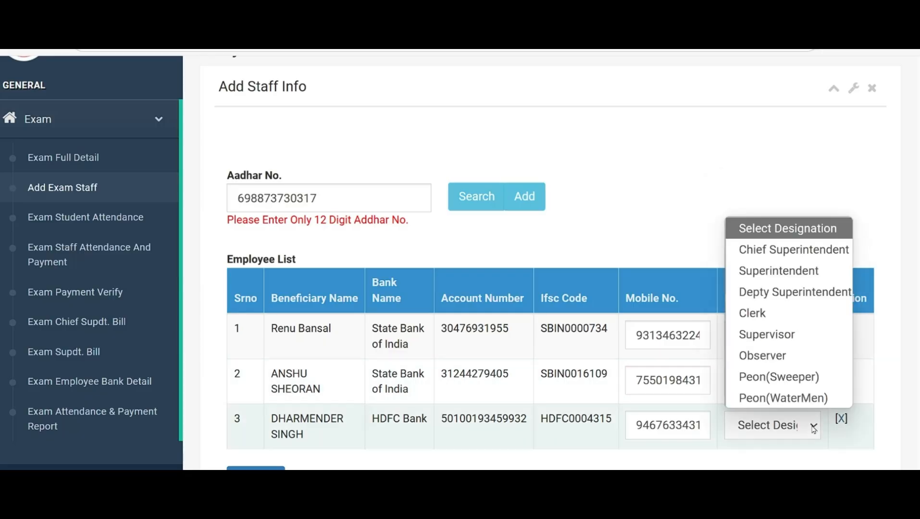
left_click(790, 273)
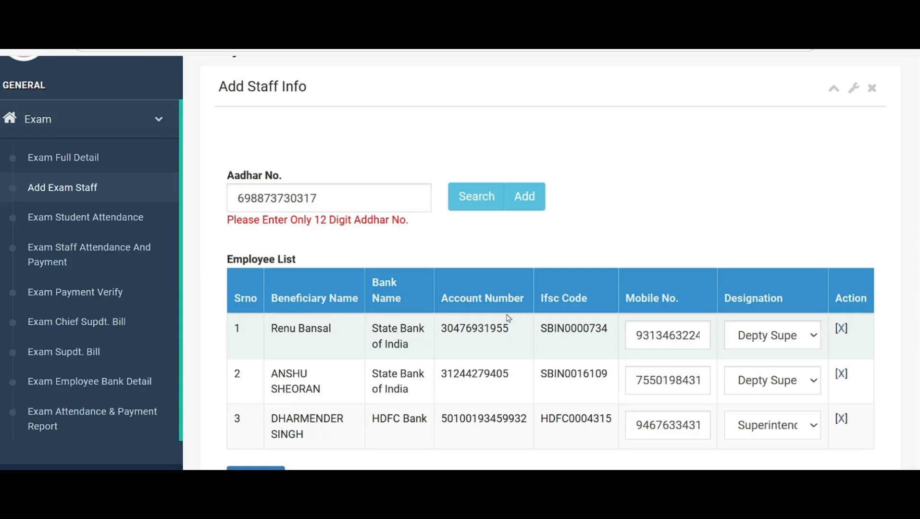
Replace the Aadhar number with the fourth staff member's and search for it to add that person to the Employee List
left_click(346, 198)
key("BackSpace")
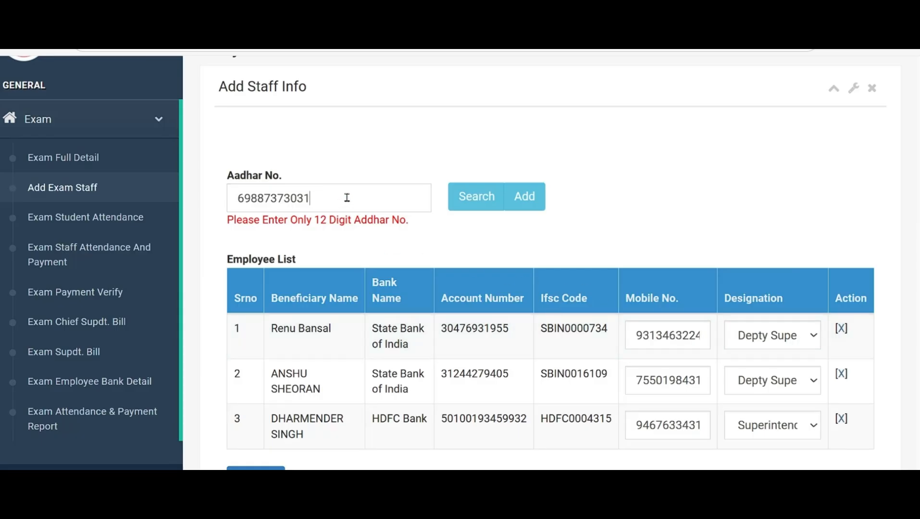
key("BackSpace")
key("BackSpace")
key("BackSpace")
key("BackSpace")
key("BackSpace")
key("BackSpace")
key("BackSpace")
key("BackSpace")
key("BackSpace")
key("BackSpace")
key("BackSpace")
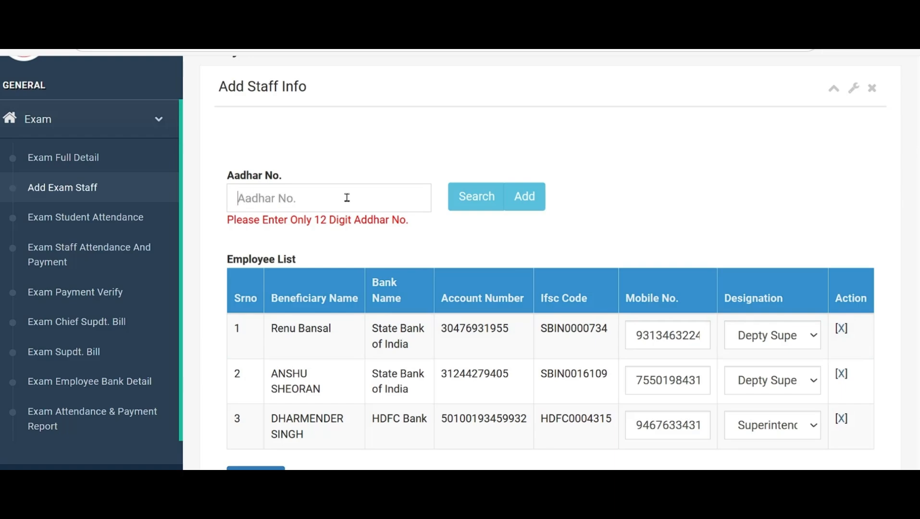
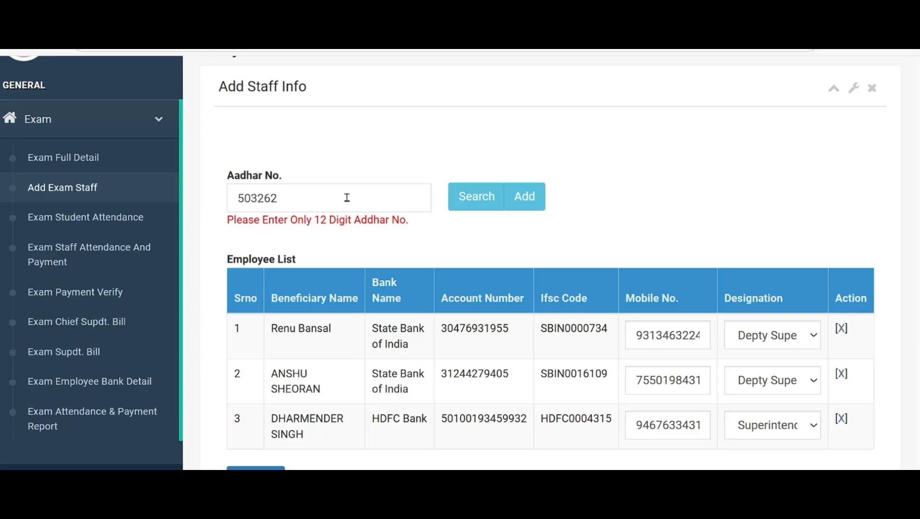
left_click(478, 206)
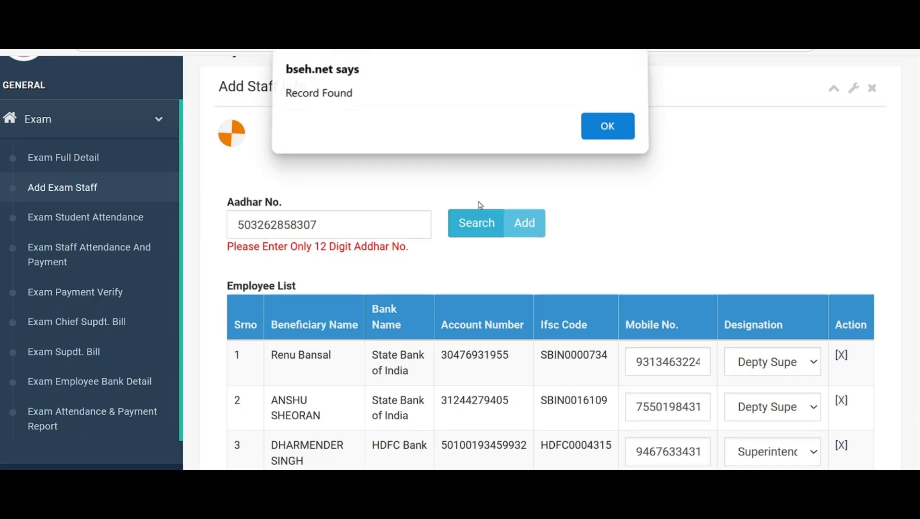
left_click(613, 132)
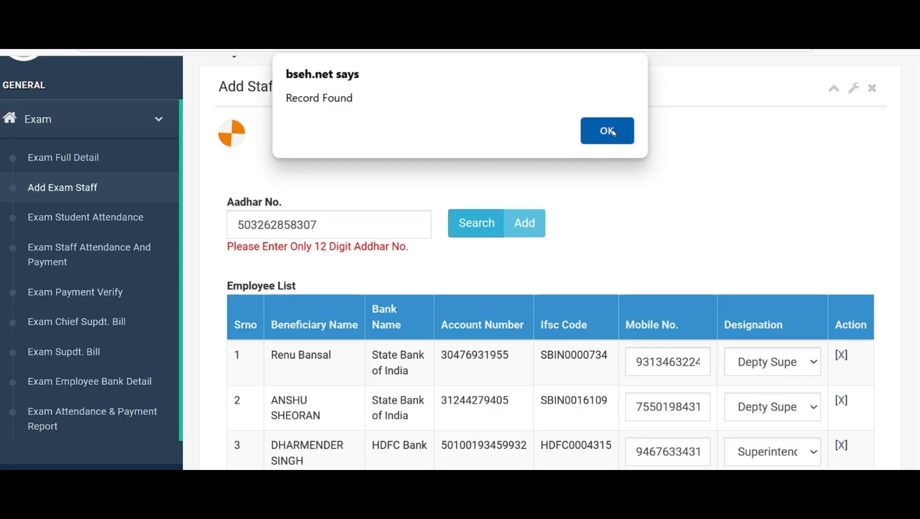
Set the designation of the fourth employee in the Employee List to Supervisor
scroll(637, 220, "down", 2)
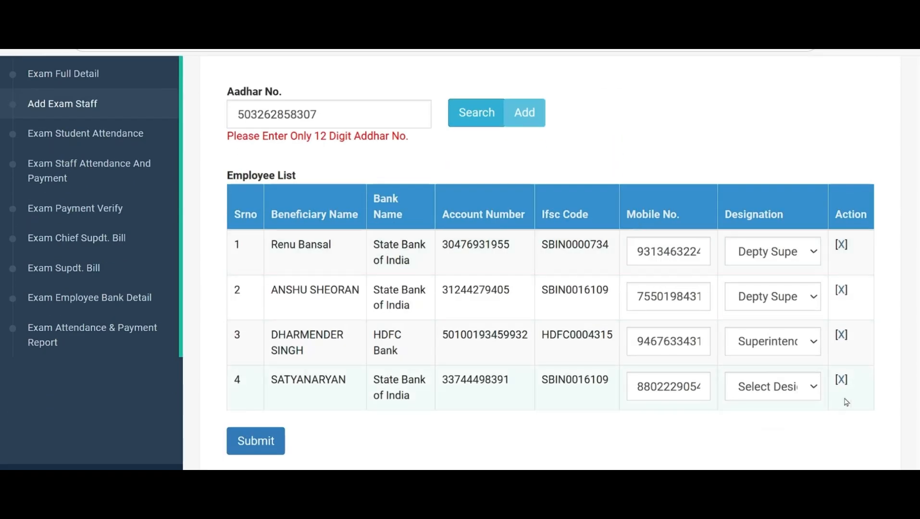
left_click(813, 386)
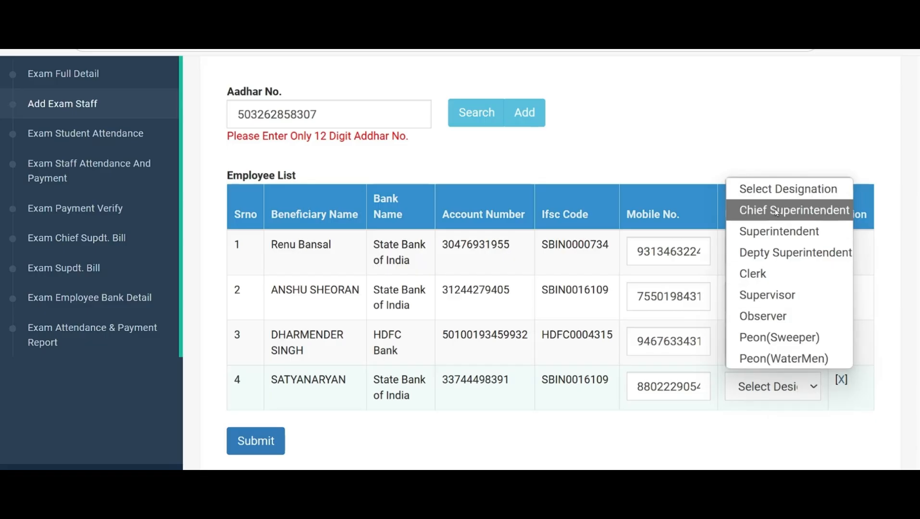
left_click(778, 297)
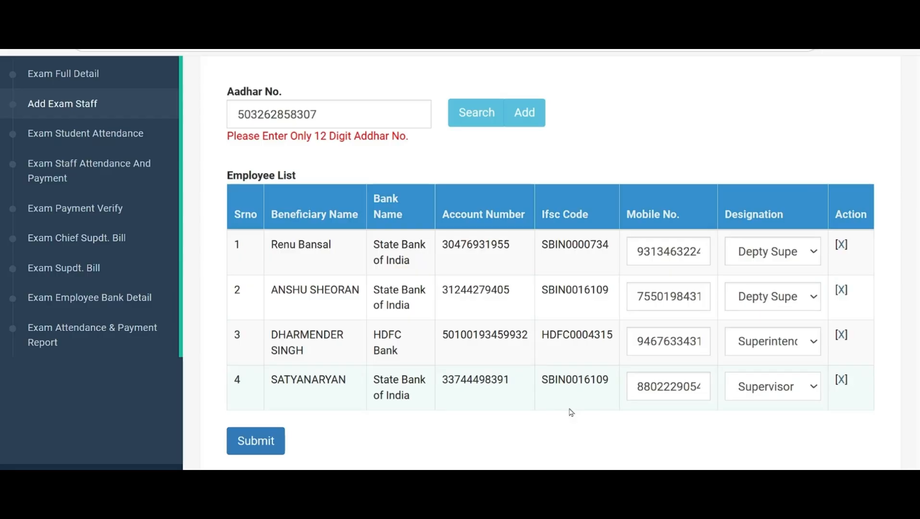
Submit the completed Employee List of exam staff and confirm processing the bill
left_click(351, 111)
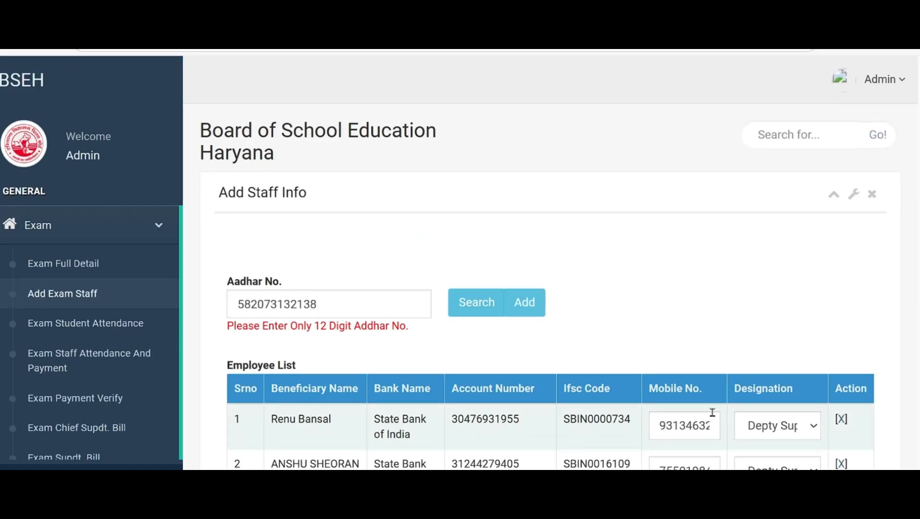
scroll(734, 422, "down", 5)
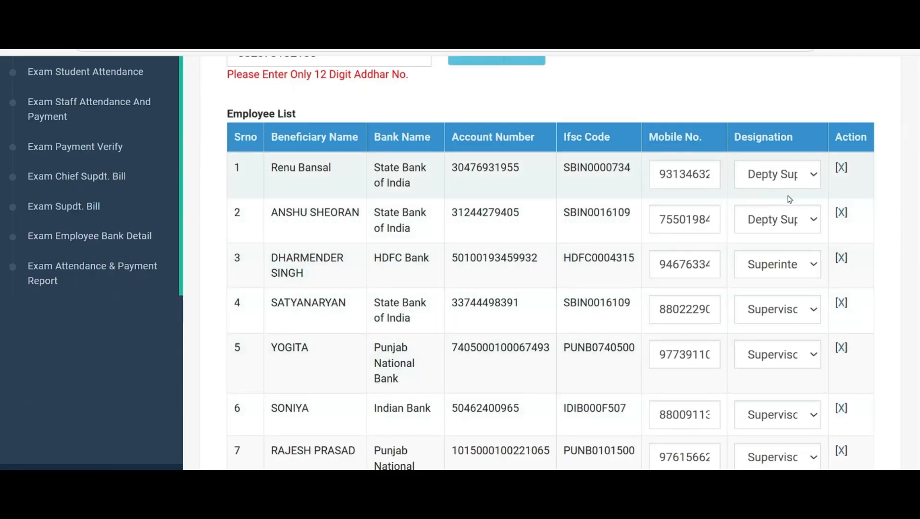
scroll(787, 199, "down", 2)
scroll(787, 202, "down", 5)
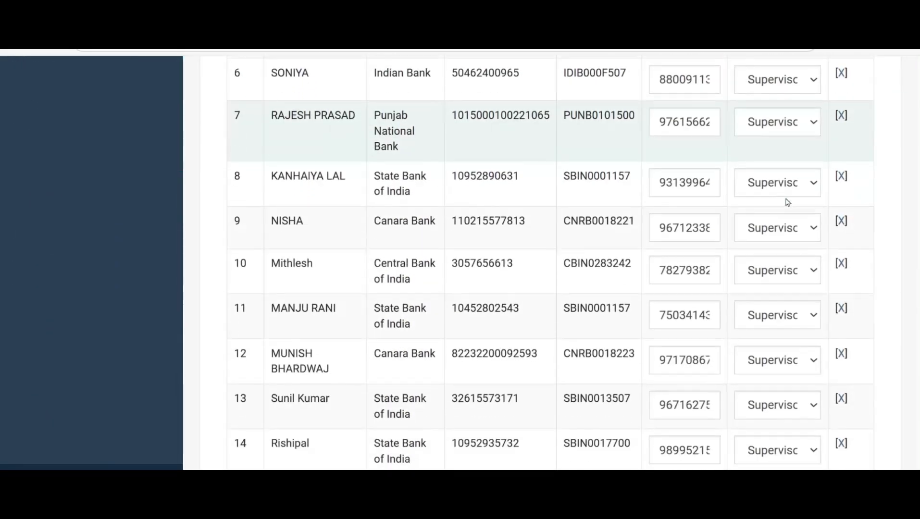
scroll(787, 202, "down", 7)
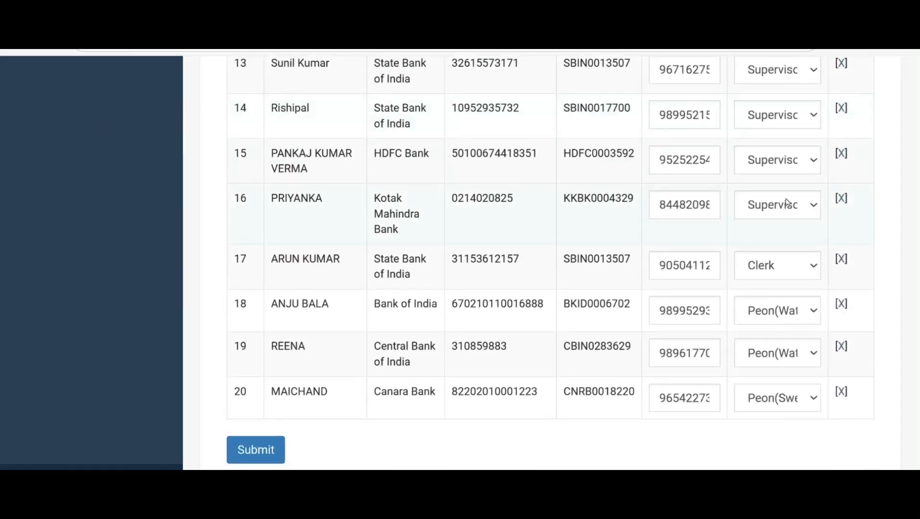
scroll(786, 203, "down", 1)
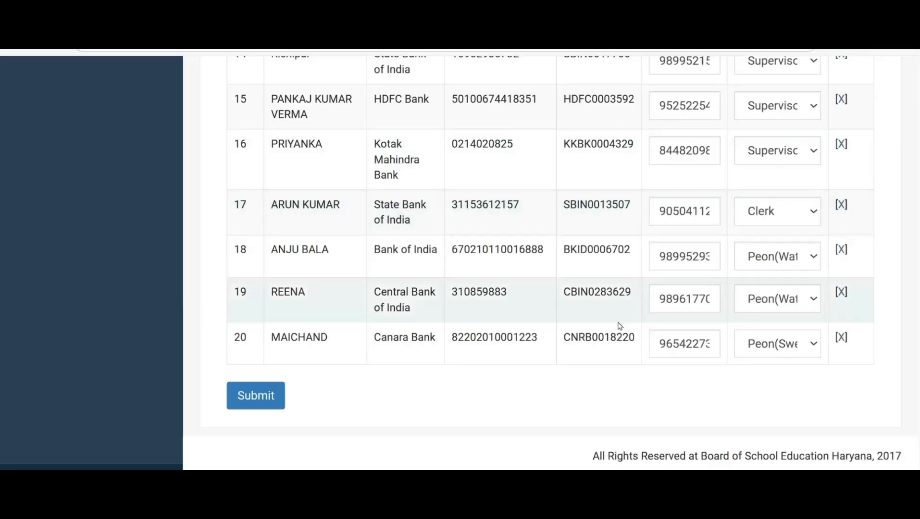
left_click(263, 397)
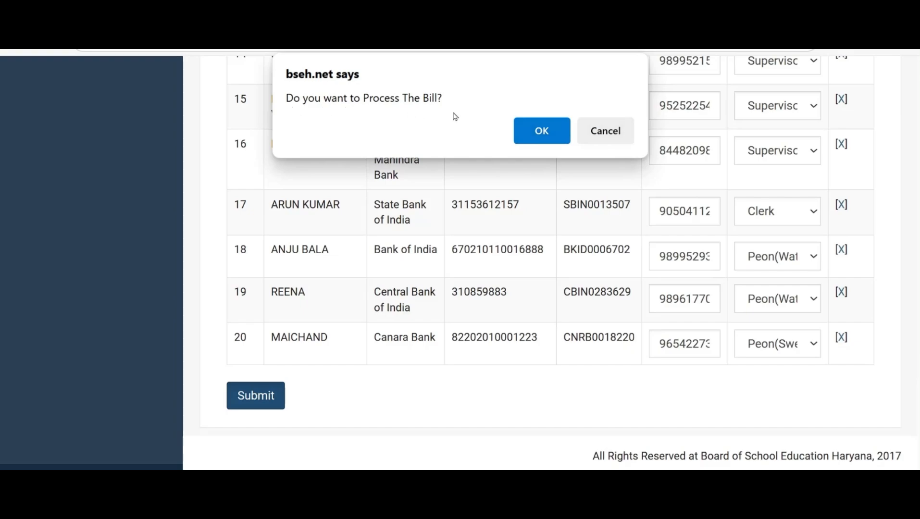
left_click(535, 136)
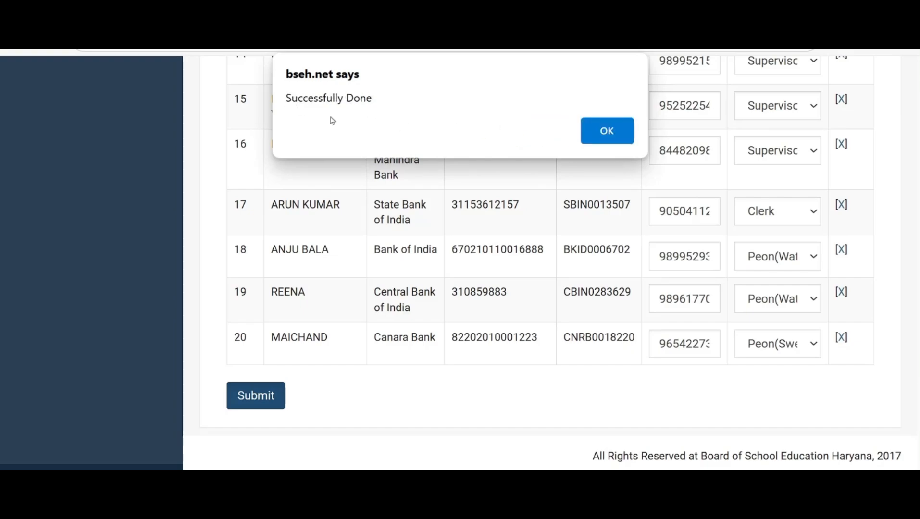
left_click(602, 140)
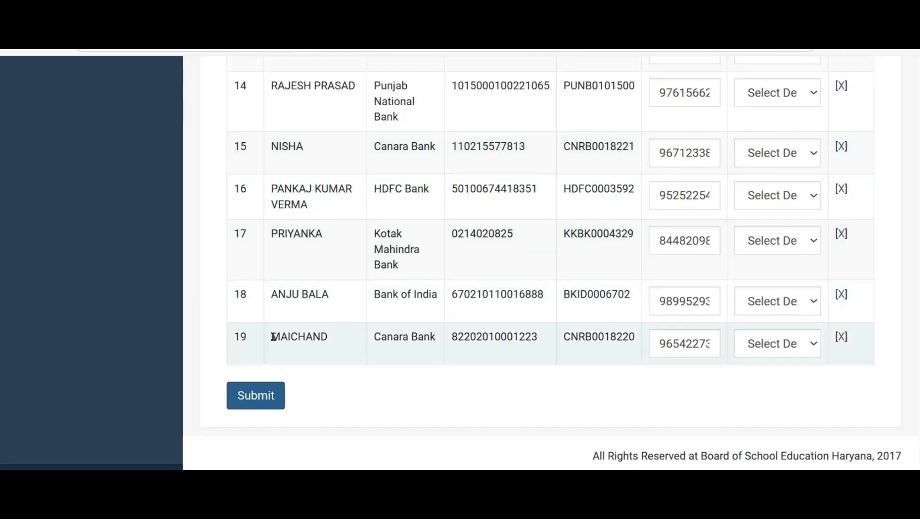
Submit the Employee List once more and accept the bill processing confirmation
left_click(259, 398)
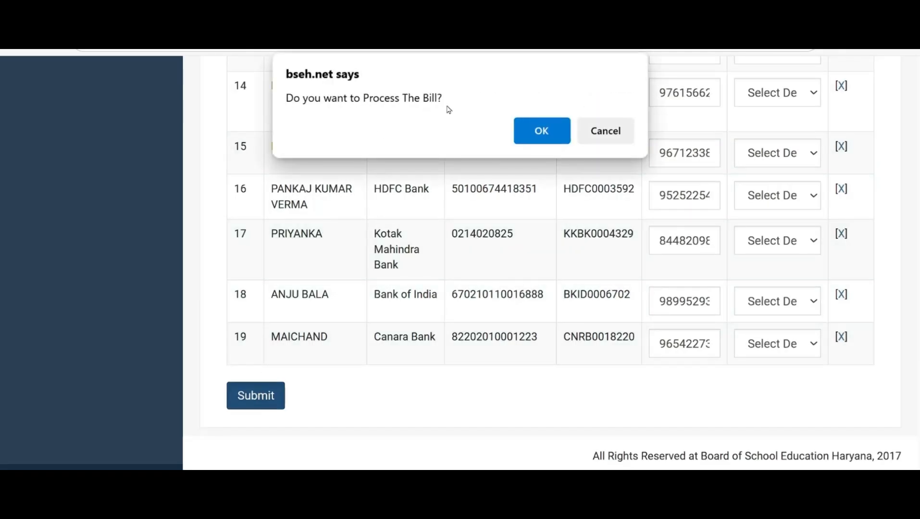
left_click(545, 133)
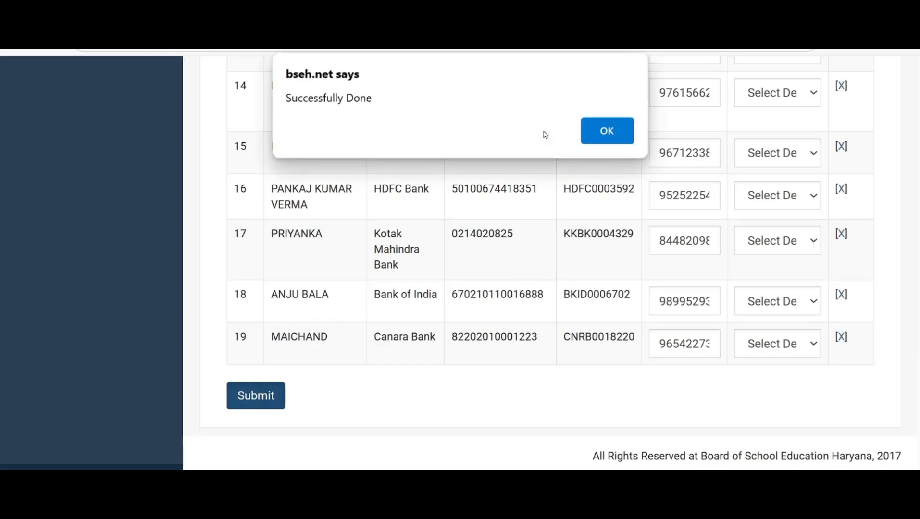
left_click(604, 138)
Open the Exam Student Attendance page and set Total Student Present for 27 Feb 2025 to 306
scroll(262, 242, "up", 20)
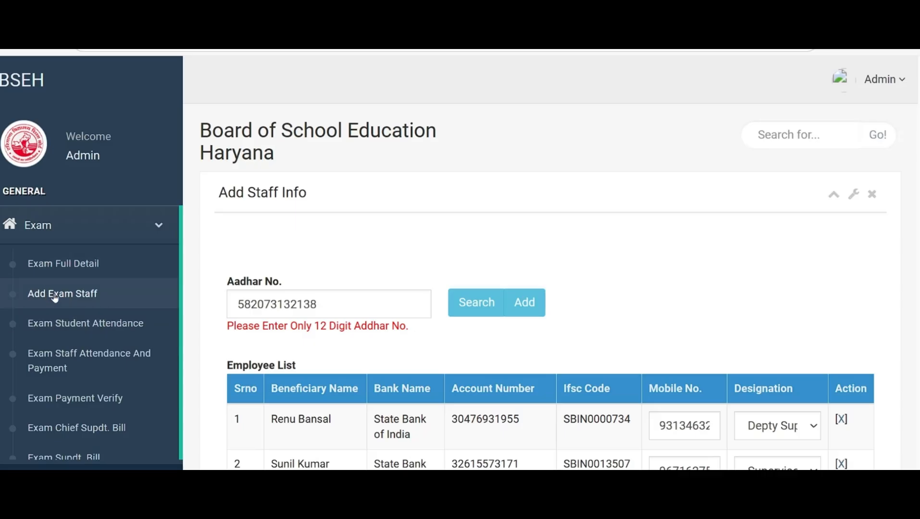
left_click(86, 330)
scroll(518, 345, "down", 4)
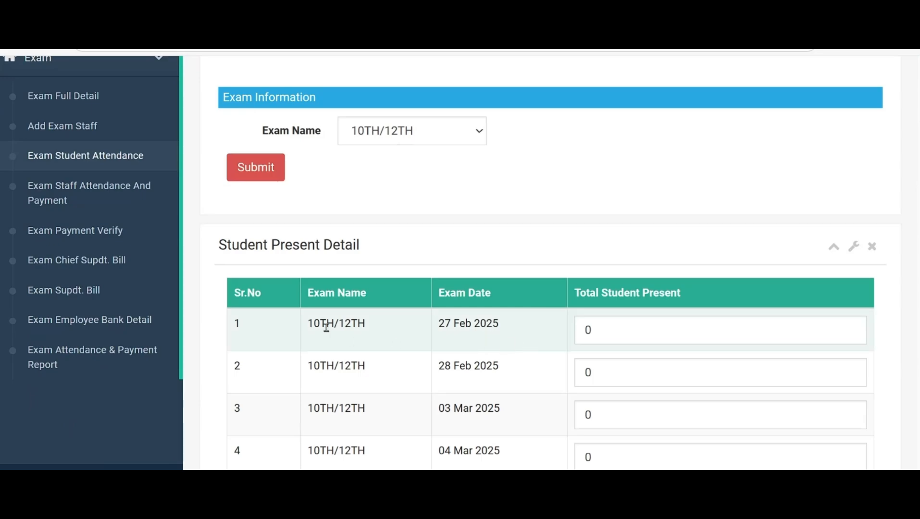
scroll(325, 326, "down", 2)
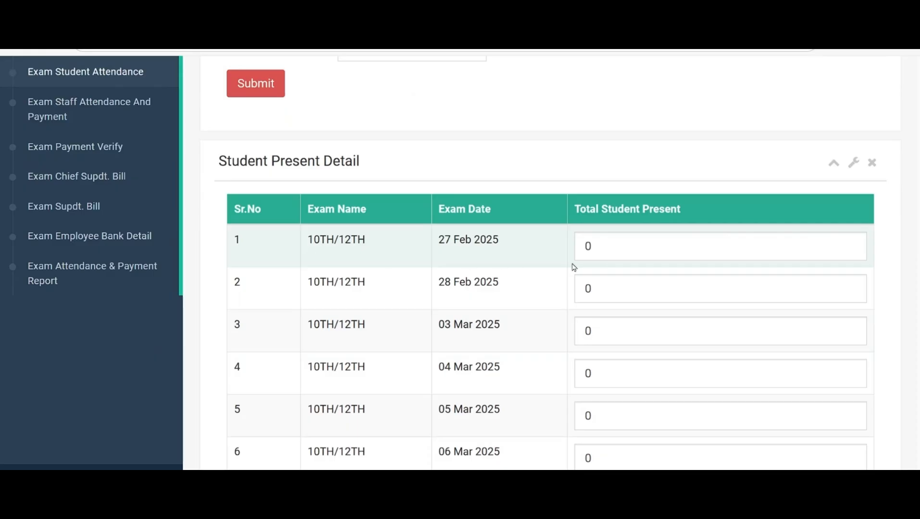
left_click(617, 247)
key("BackSpace")
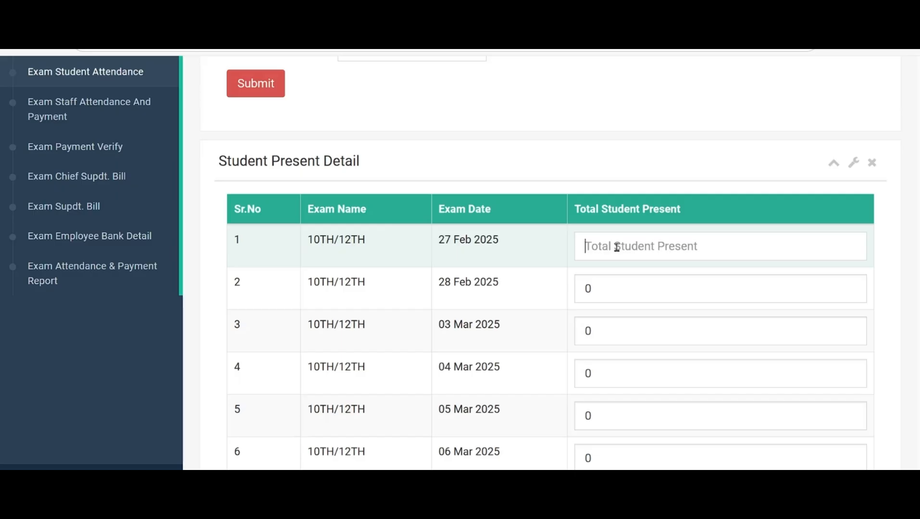
type("306")
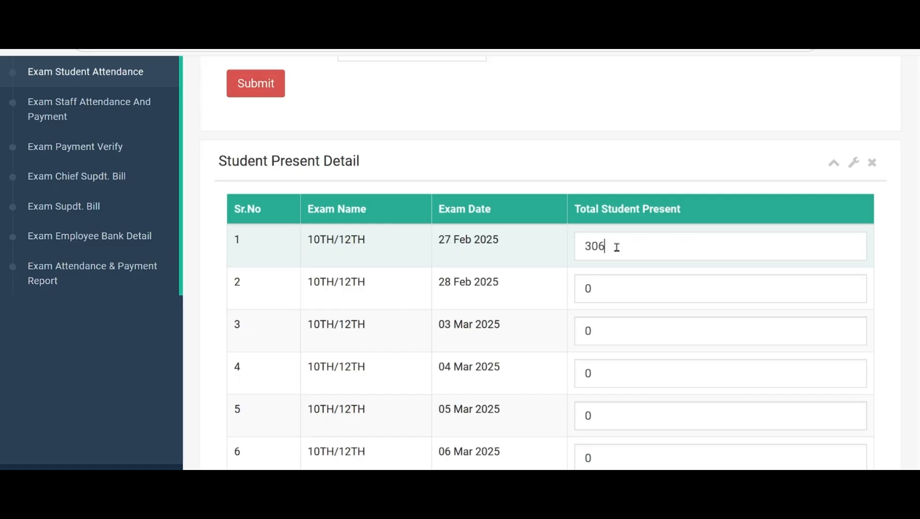
Set Total Student Present to 312 for both 28 Feb 2025 and 03 Mar 2025
left_click(593, 289)
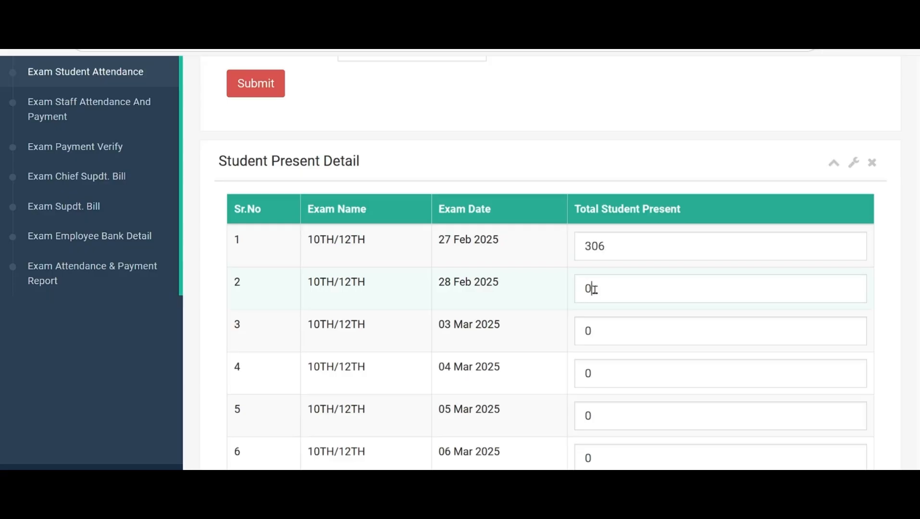
key("BackSpace")
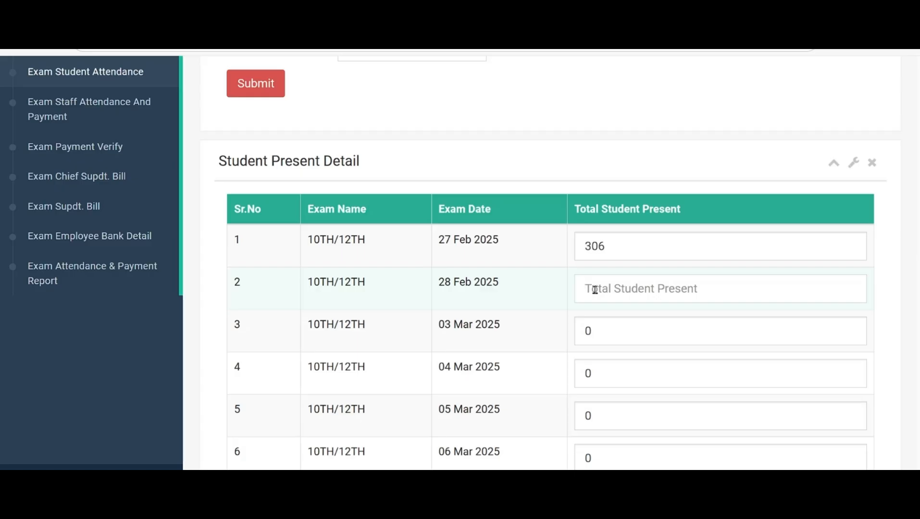
type("312")
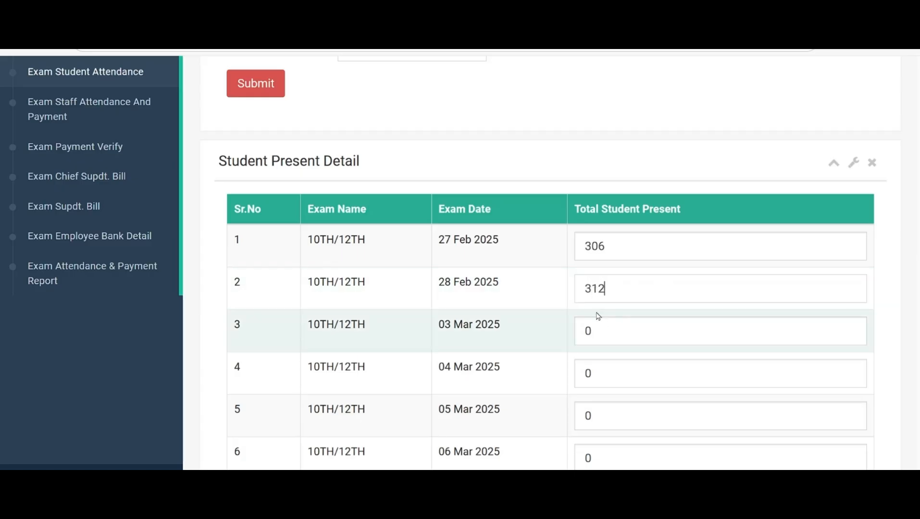
left_click(601, 331)
key("BackSpace")
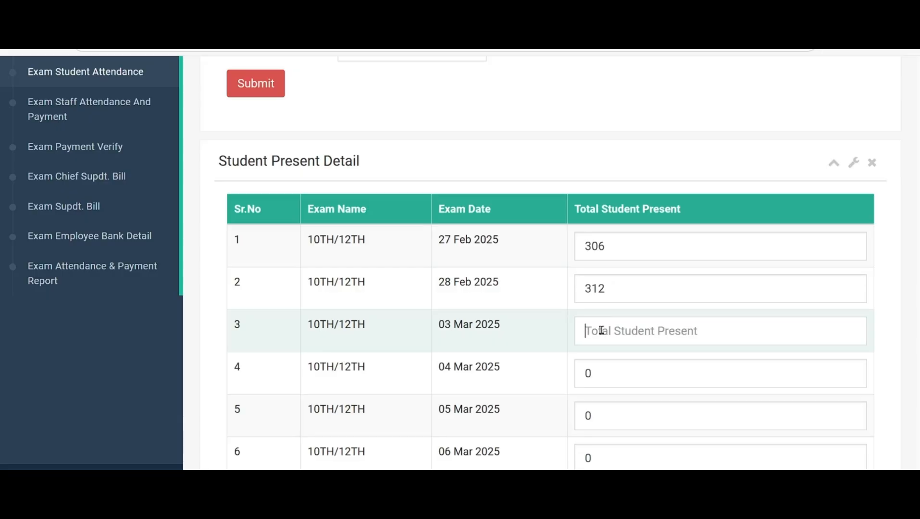
type("312")
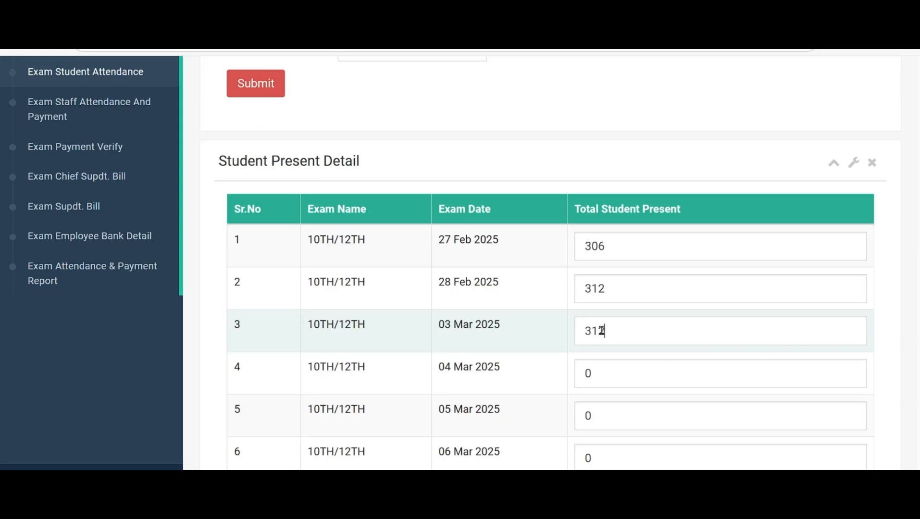
Set Total Student Present to 130 for 04 Mar 2025 and to 312 for 05 Mar 2025
left_click(610, 370)
key("BackSpace")
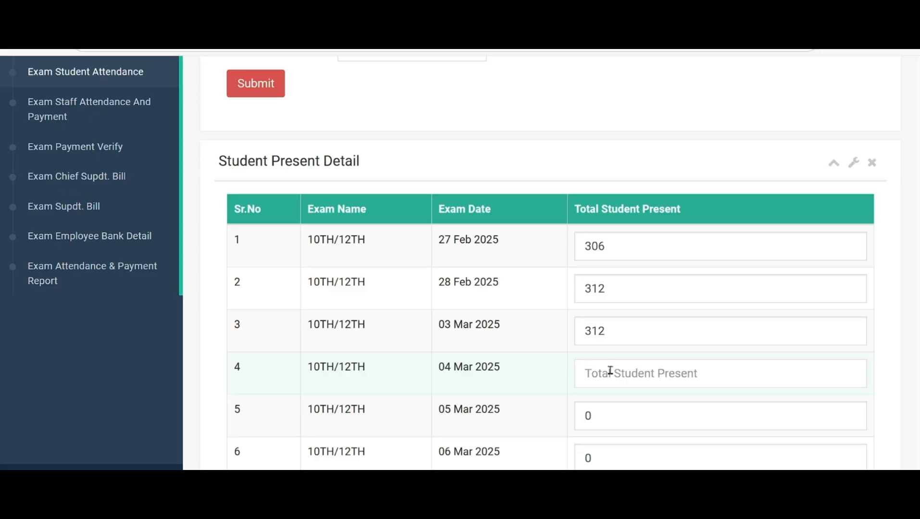
type("130")
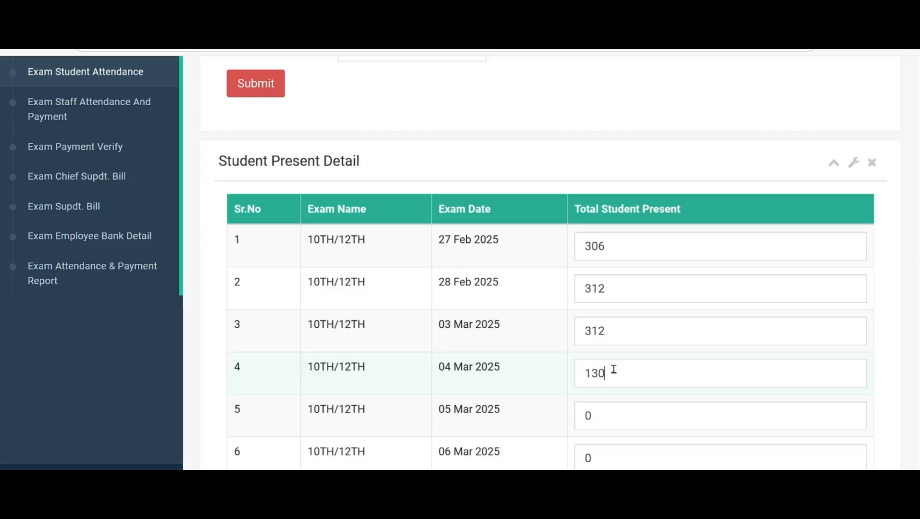
left_click(609, 416)
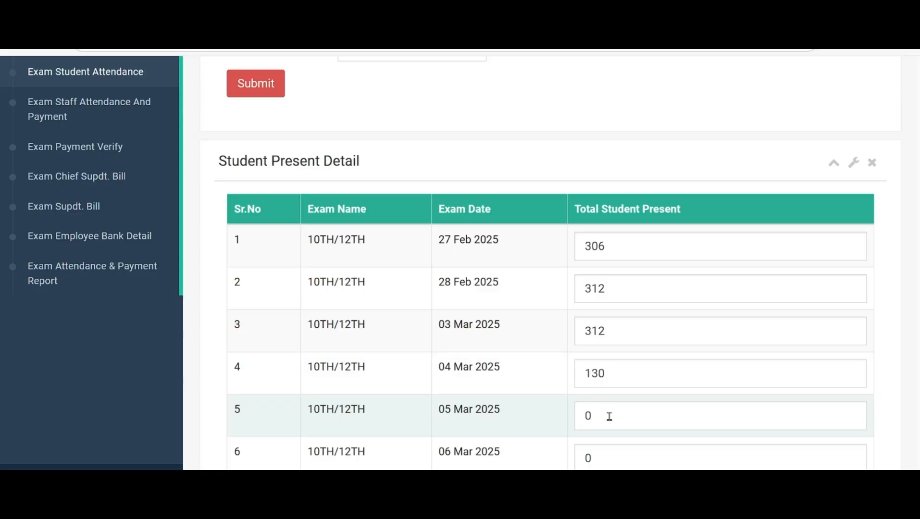
key("BackSpace")
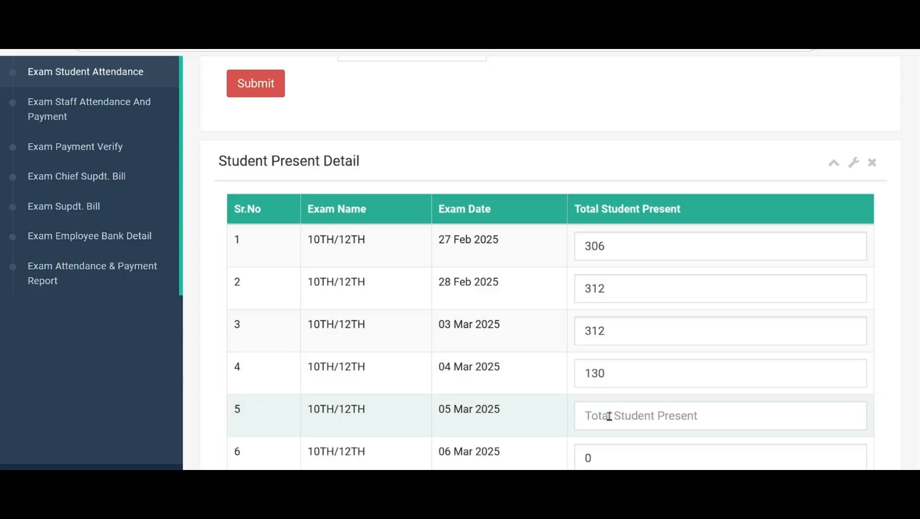
type("3")
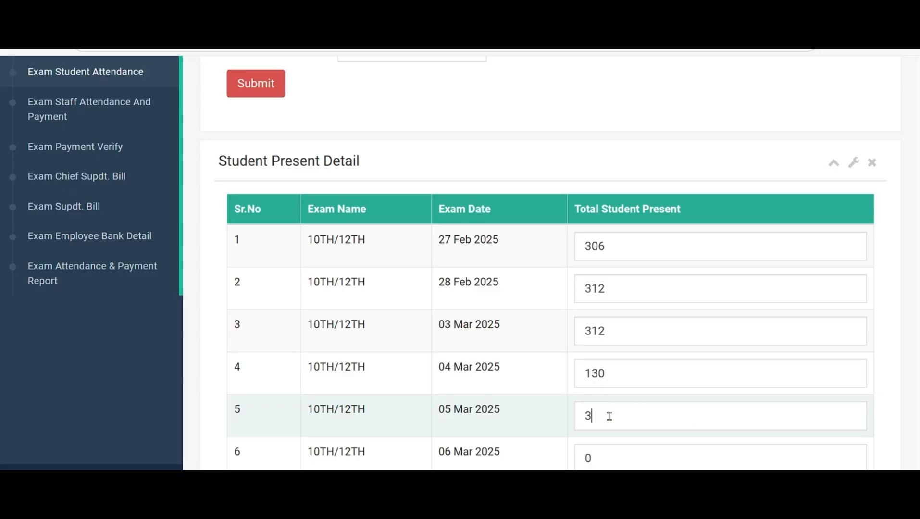
type("12")
Clear the Total Student Present value for 07 Mar 2025
scroll(618, 415, "down", 2)
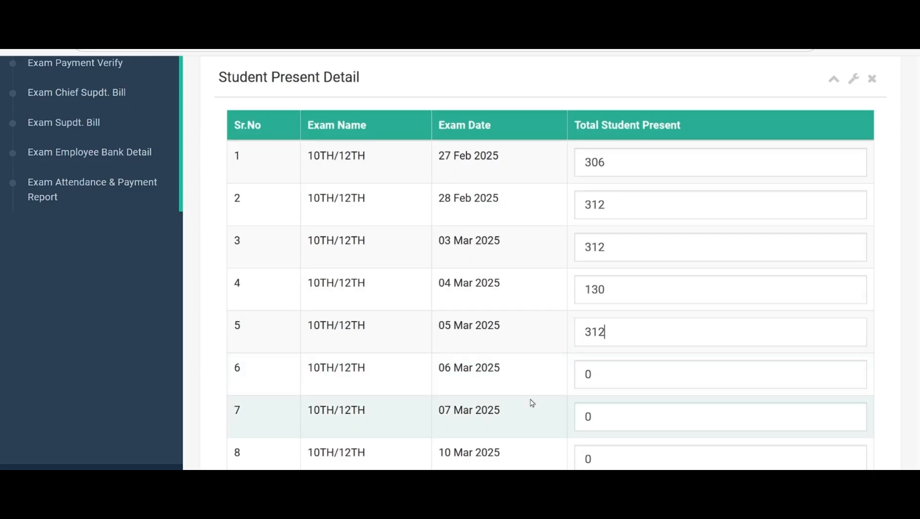
left_click(619, 416)
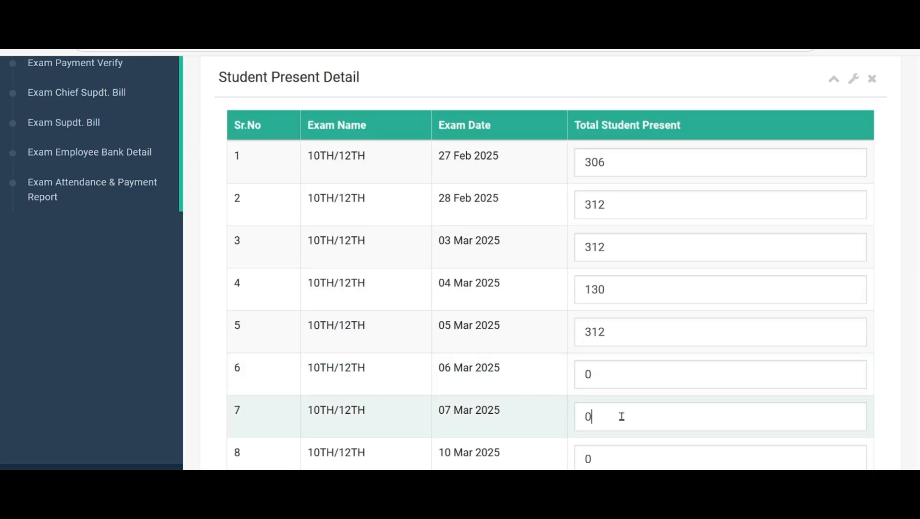
key("BackSpace")
Review the Total Student Present entries for all exam dates from 27 Feb to 29 Mar 2025
scroll(621, 417, "down", 10)
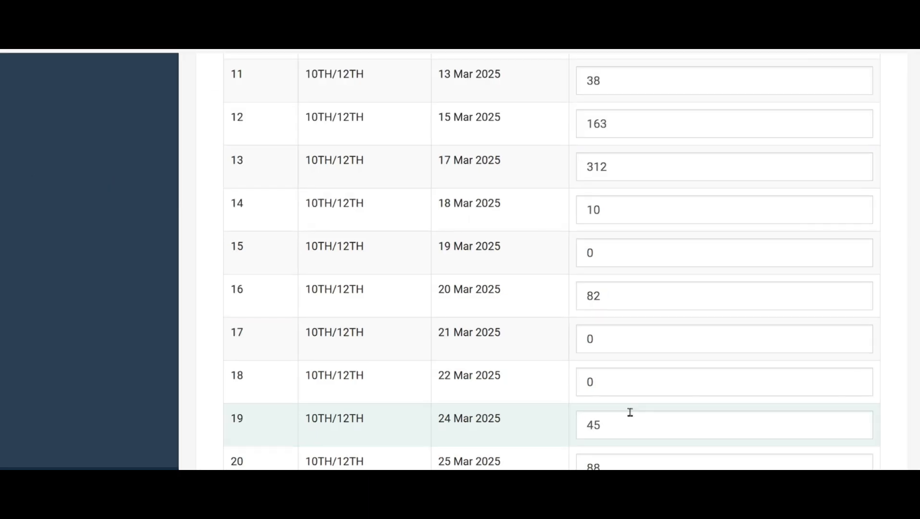
scroll(629, 413, "down", 2)
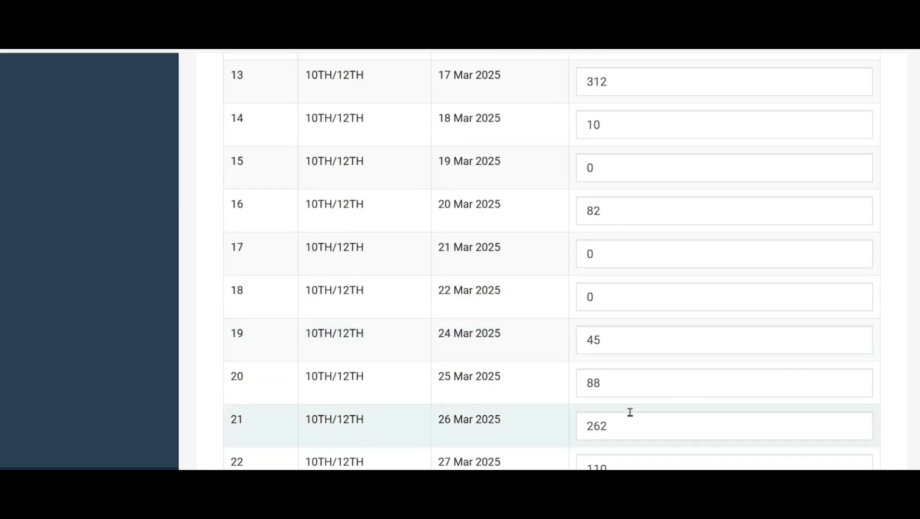
scroll(630, 412, "down", 2)
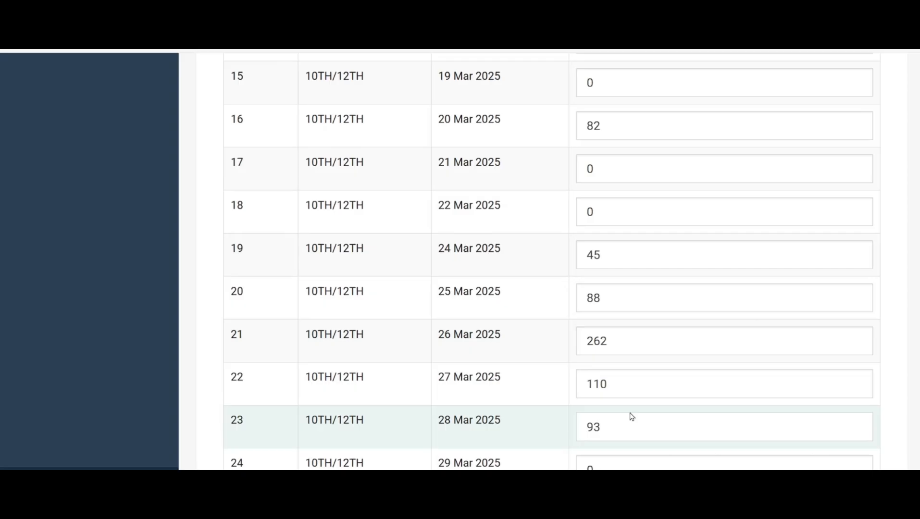
scroll(632, 416, "down", 2)
scroll(631, 416, "up", 10)
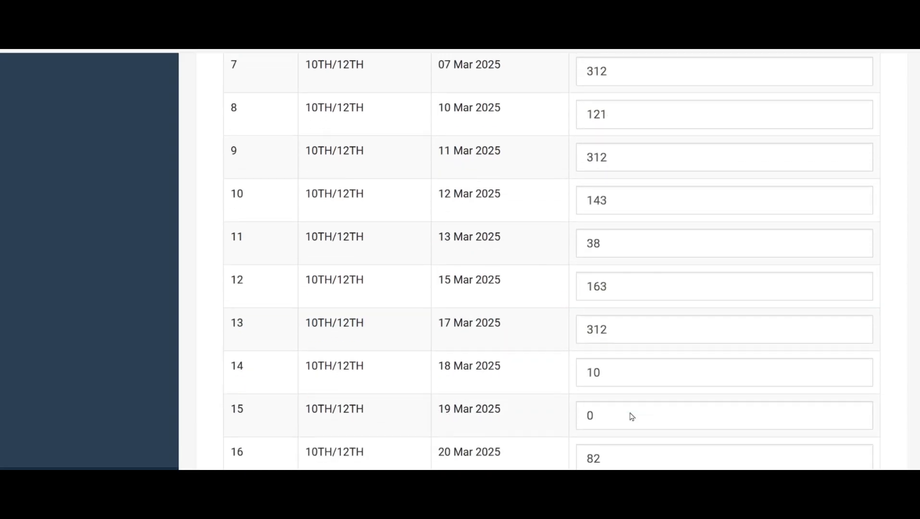
scroll(631, 417, "up", 10)
scroll(629, 412, "up", 2)
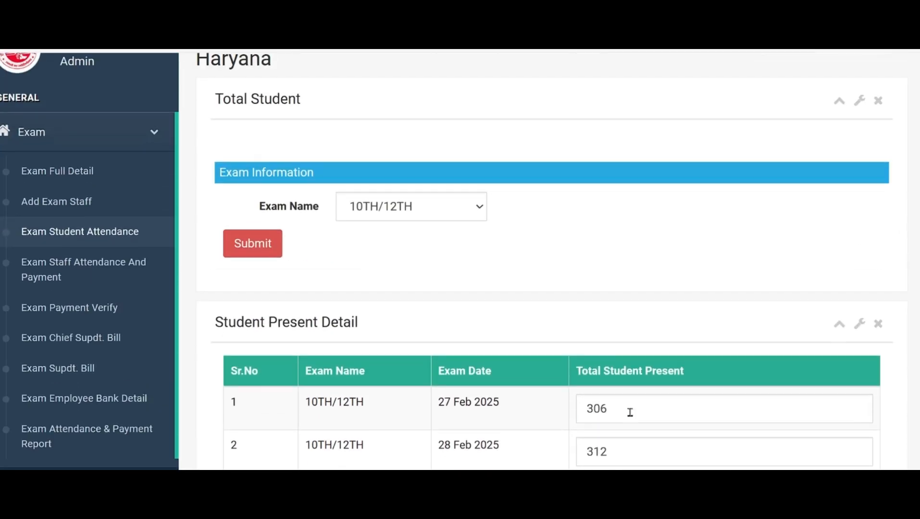
scroll(630, 412, "down", 4)
scroll(630, 412, "up", 6)
scroll(630, 412, "down", 7)
scroll(630, 412, "down", 6)
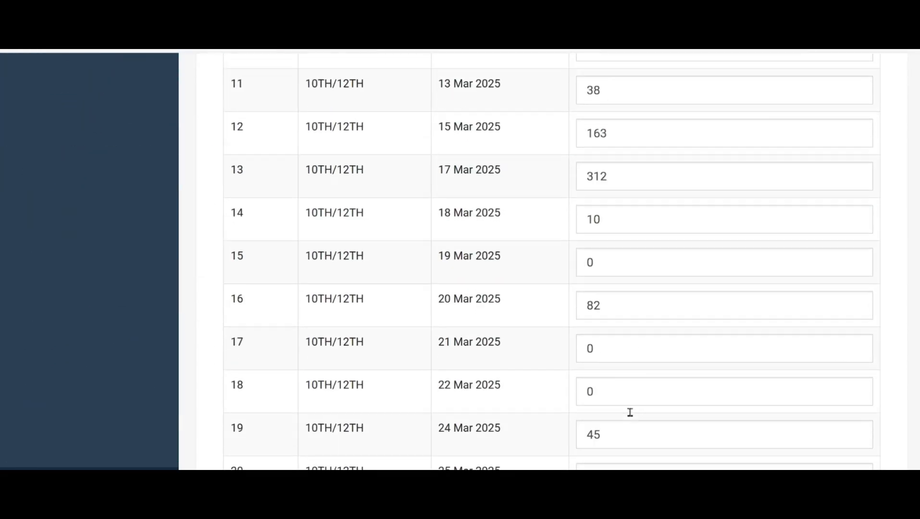
scroll(630, 412, "up", 5)
scroll(629, 412, "down", 5)
scroll(630, 412, "down", 4)
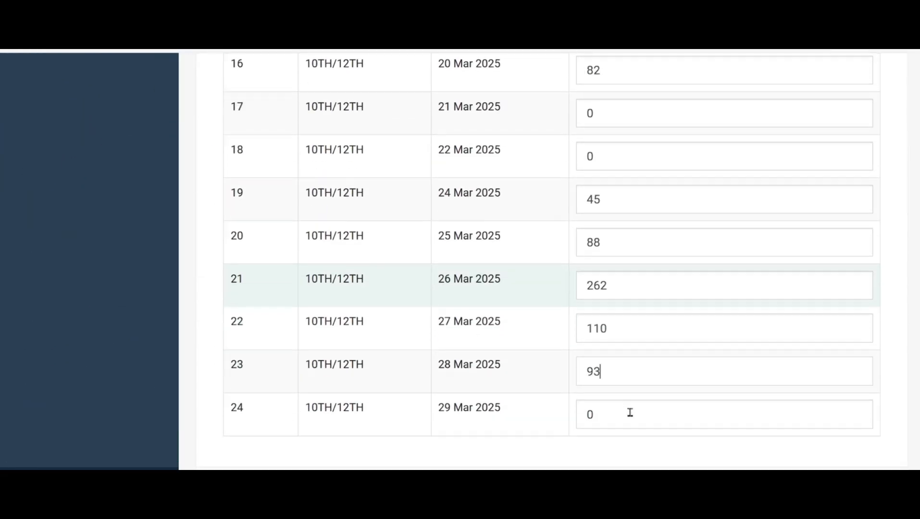
scroll(630, 412, "up", 12)
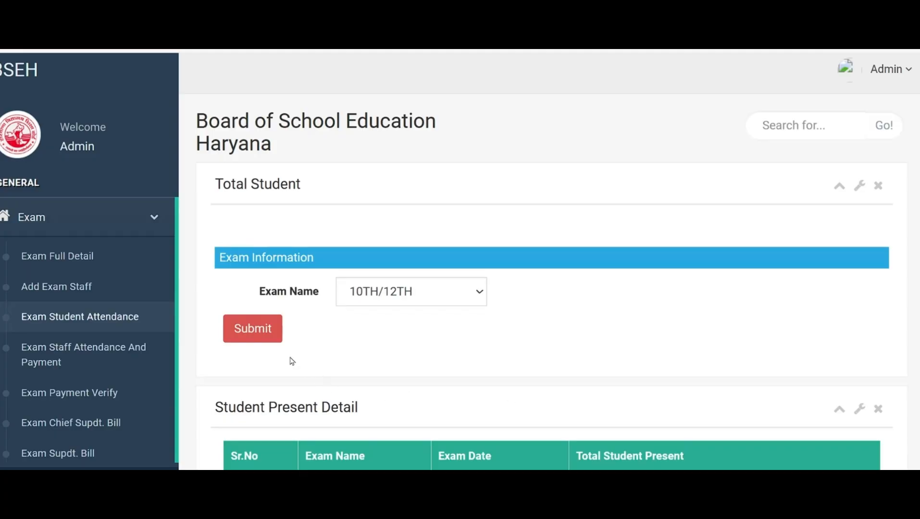
Submit the 10TH/12TH daily student attendance, recheck the Student Present Detail entries and submit them again
left_click(260, 337)
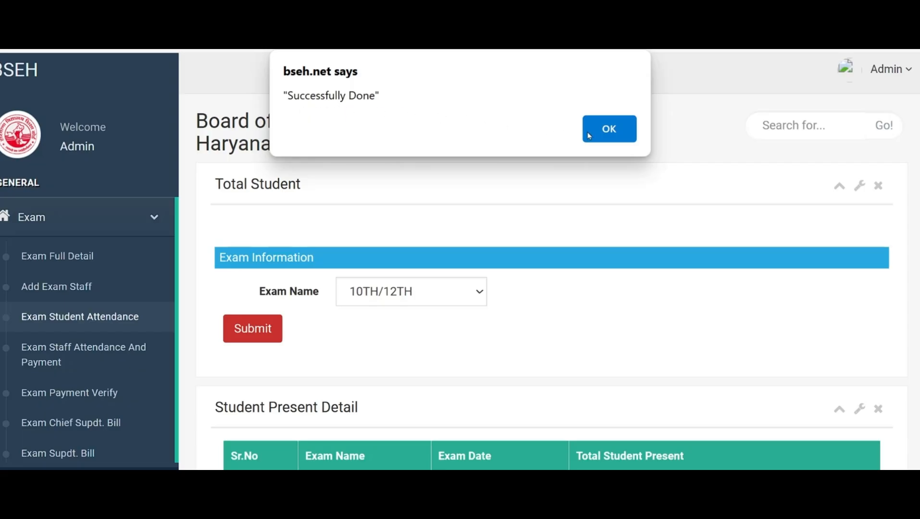
left_click(617, 132)
scroll(532, 377, "down", 10)
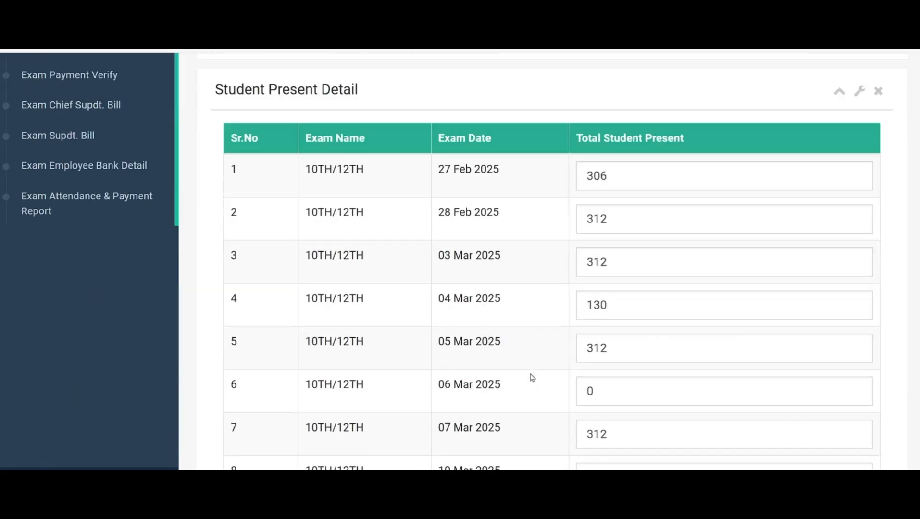
scroll(532, 377, "up", 7)
scroll(532, 377, "down", 15)
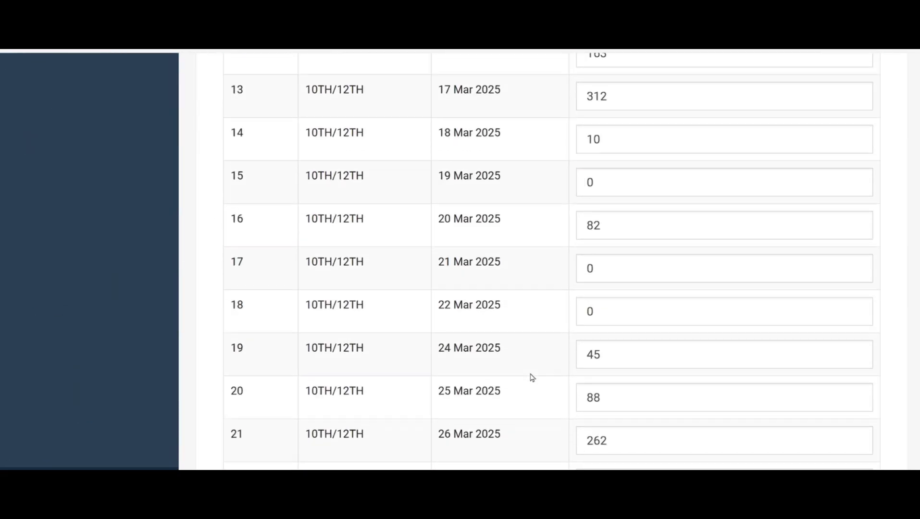
scroll(532, 378, "up", 10)
scroll(532, 377, "up", 8)
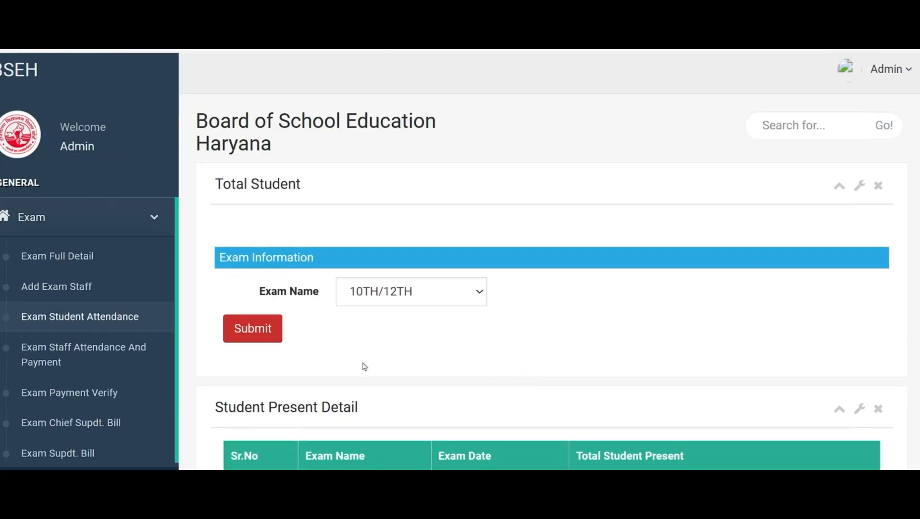
left_click(257, 333)
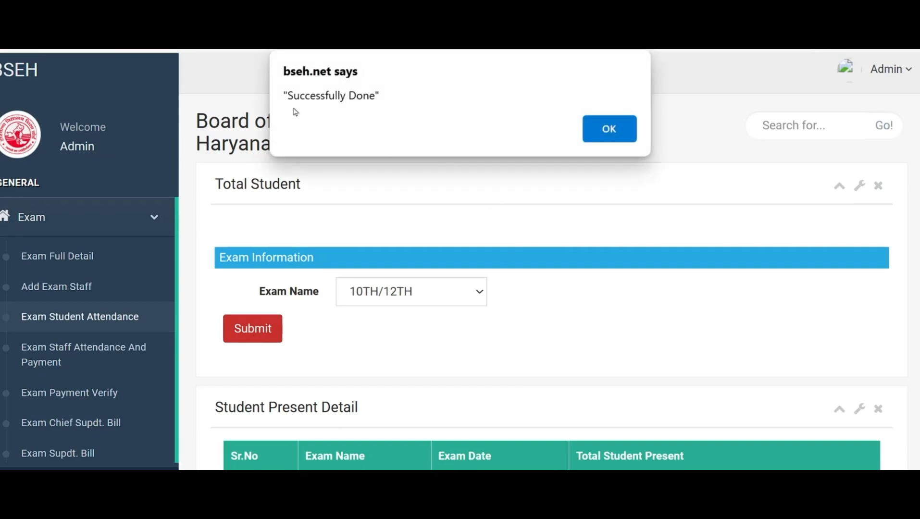
left_click(606, 130)
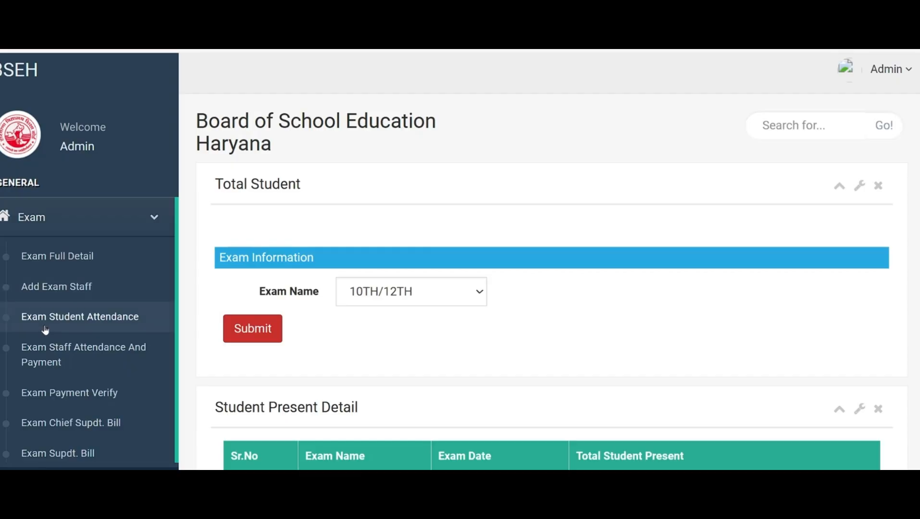
Open Exam Staff Attendance And Payment and mark the first-row deputy superintendent P for 27 Feb, 28 Feb, 3 Mar, 4 Mar and 5 Mar
left_click(65, 356)
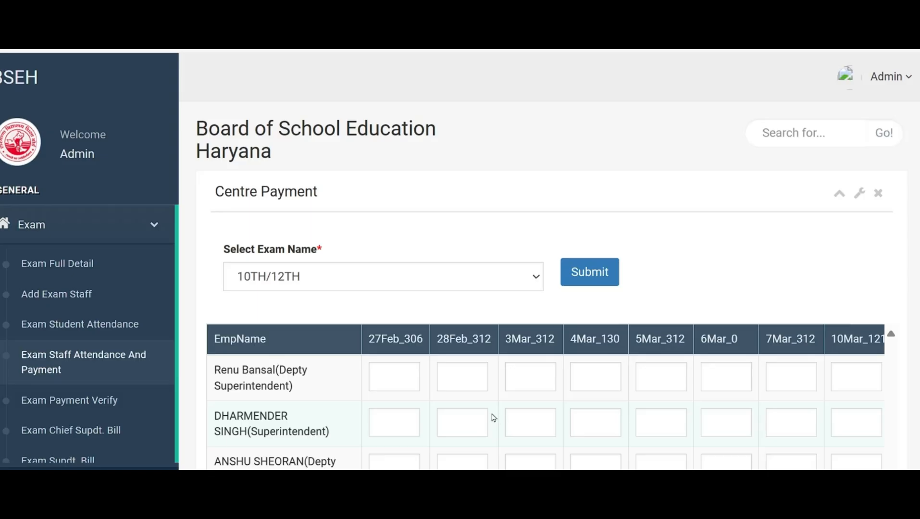
left_click(391, 377)
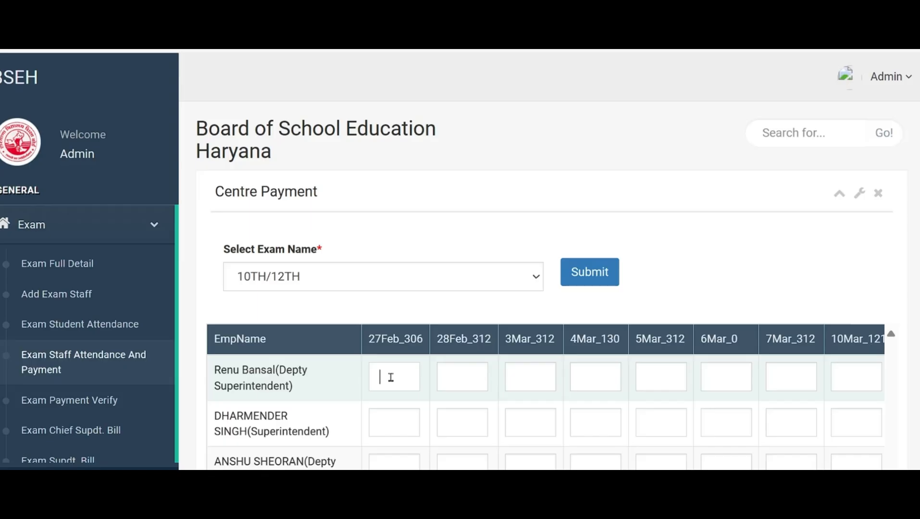
type("P")
key("Tab")
type("P")
key("Tab")
type("P")
key("Tab")
type("P")
key("Tab")
type("P")
key("Tab")
key("Tab")
key("Tab")
key("Tab")
Mark the first-row deputy superintendent P for 11 Mar and 17 Mar, leaving the other dates from 6 to 18 Mar blank
type("P")
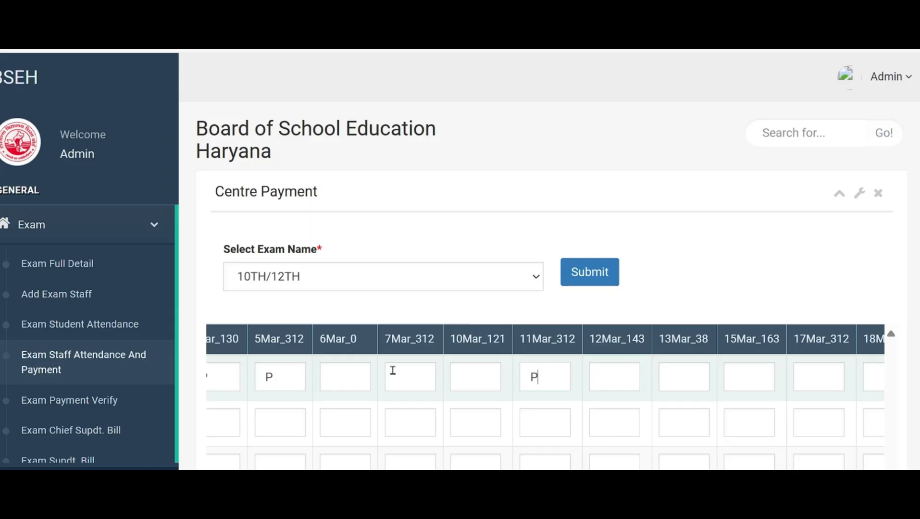
key("Tab")
key("Tab")
key("Tab")
key("Tab")
type("P")
key("Tab")
key("Tab")
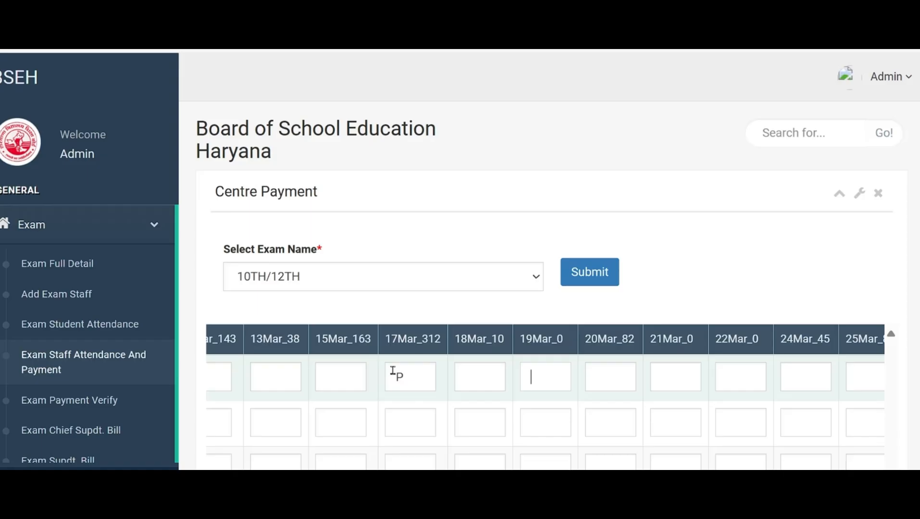
Mark the first-row deputy superintendent P for 20 Mar, 24 Mar and 25 Mar, leaving 19, 21 and 22 Mar blank
key("Tab")
type("P")
key("Tab")
key("Tab")
key("Tab")
type("P")
key("Tab")
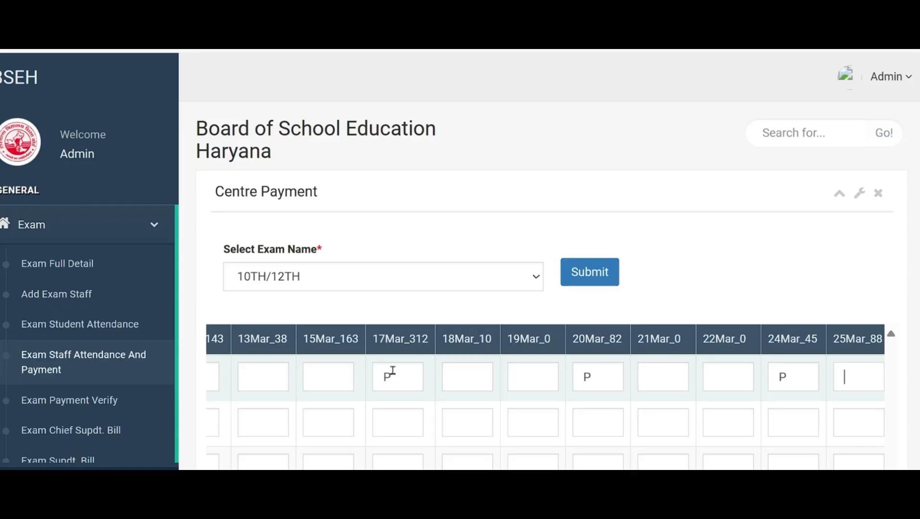
type("P")
key("Tab")
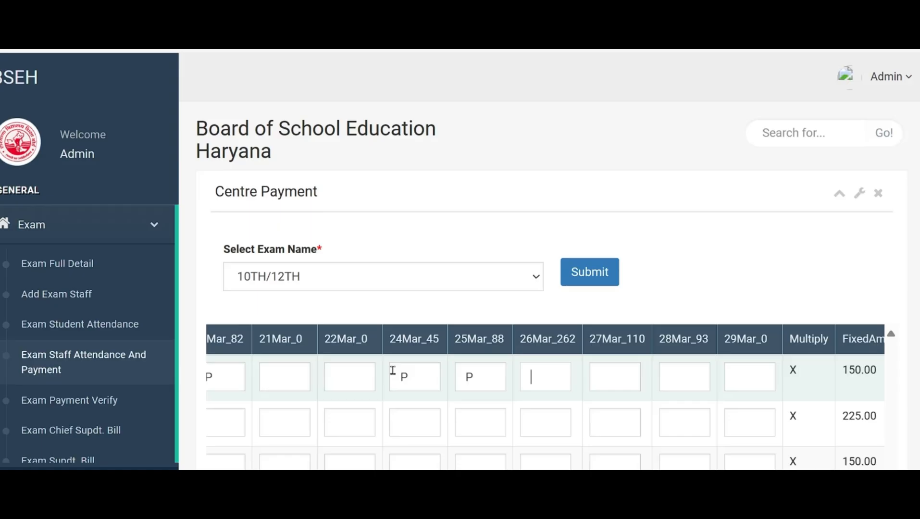
Mark the first-row deputy superintendent P for 26 Mar and 27 Mar, leaving 28 and 29 Mar blank
type("P")
key("Tab")
type("P")
key("Tab")
key("Tab")
key("Tab")
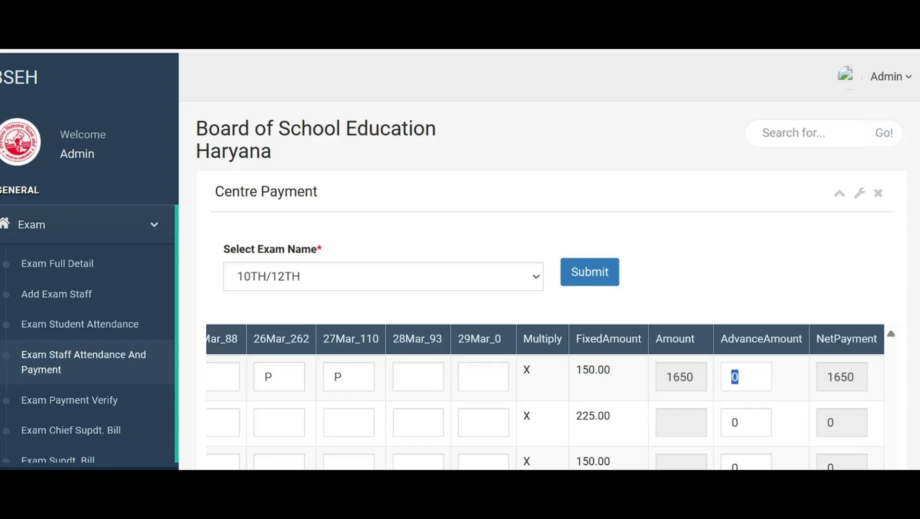
Examine the remaining staff rows and the payment columns of the Centre Payment table
scroll(460, 261, "down", 1)
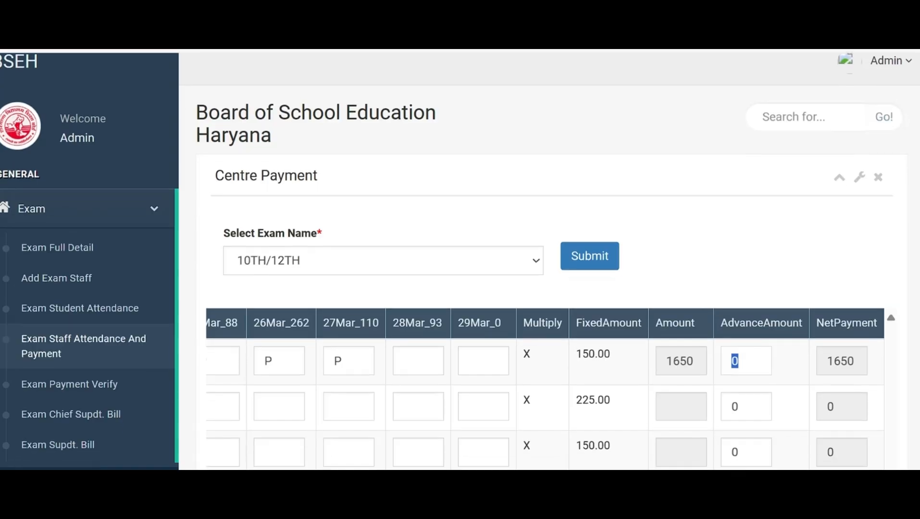
scroll(460, 261, "down", 7)
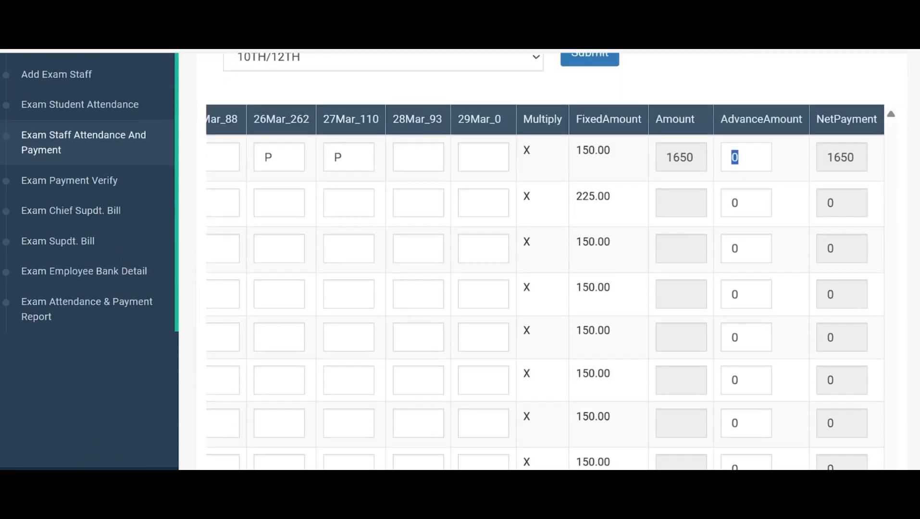
scroll(460, 261, "down", 5)
scroll(460, 261, "up", 10)
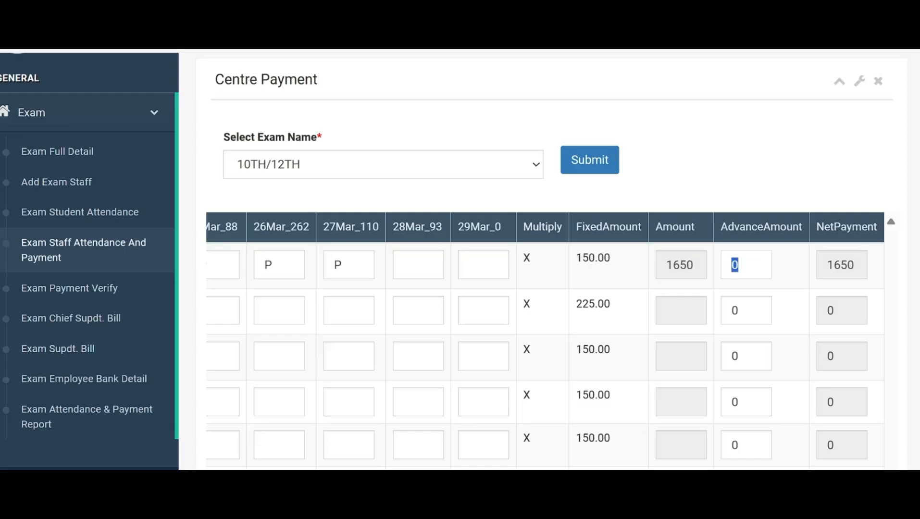
scroll(544, 264, "down", 10)
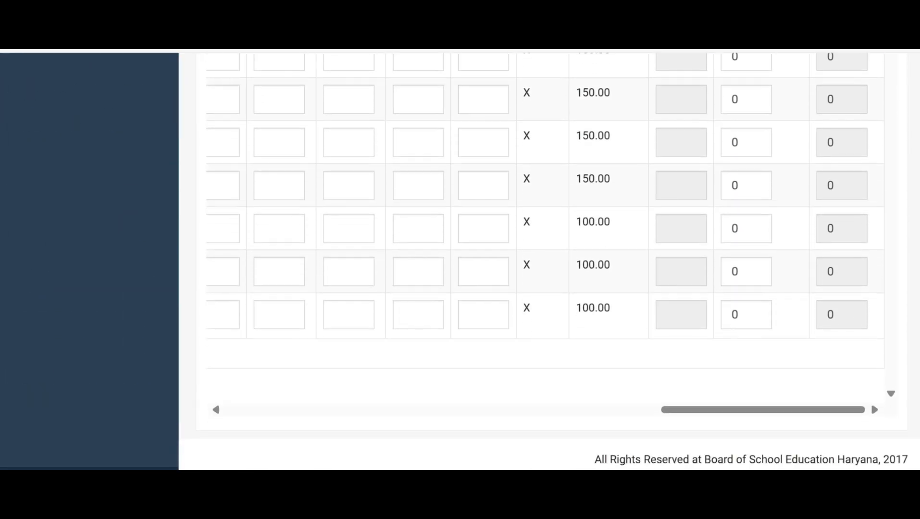
left_click_drag(821, 414, 338, 396)
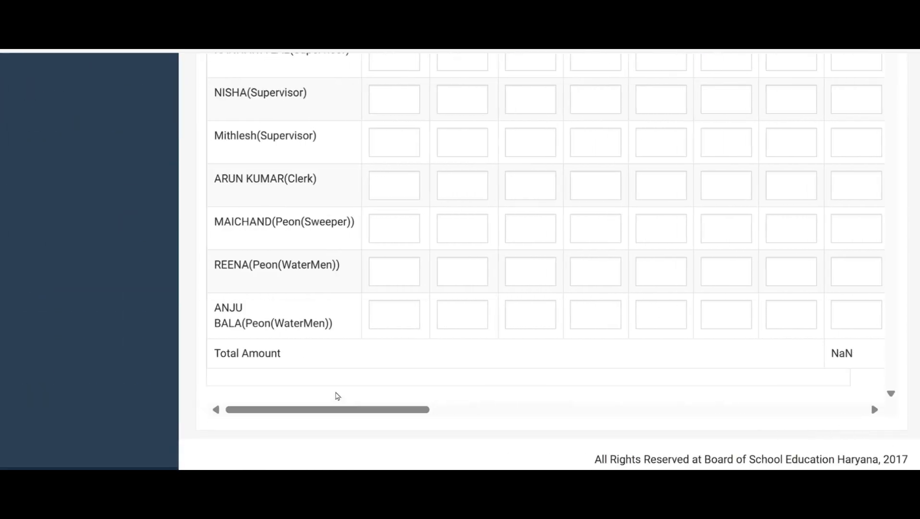
scroll(439, 291, "up", 10)
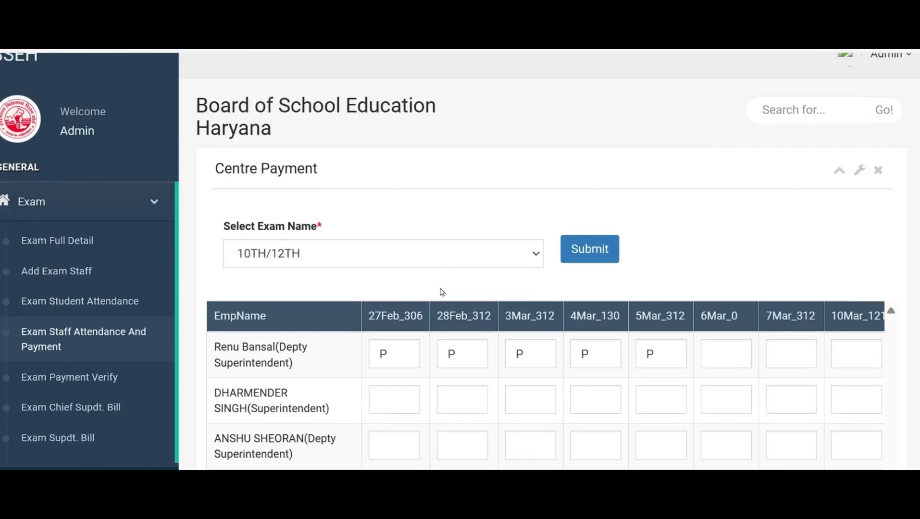
scroll(443, 292, "down", 1)
Mark the superintendent P for 27 Feb, 28 Feb, 3 Mar, 4 Mar, 5 Mar and 7 Mar, leaving 6 Mar blank
left_click(390, 340)
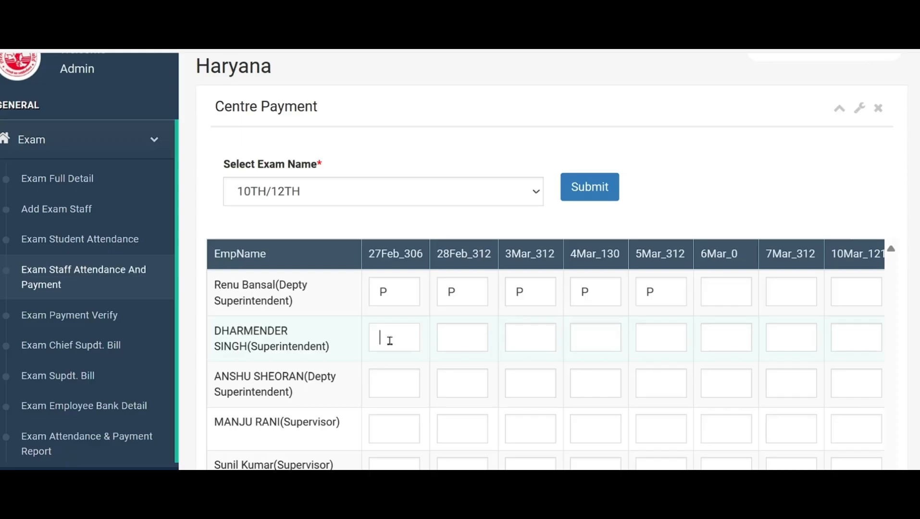
type("P")
key("Tab")
type("P")
key("Tab")
type("PP")
key("Tab")
type("P")
key("Tab")
type("P")
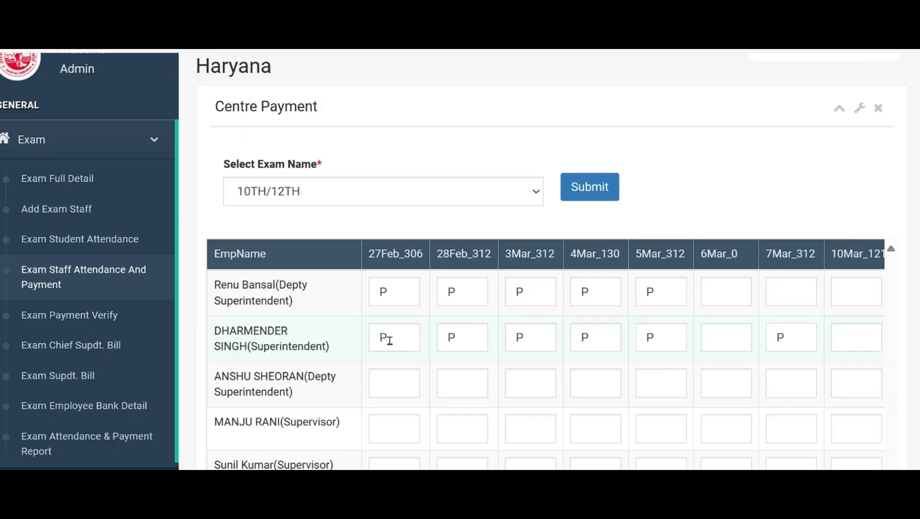
Mark the superintendent P for 10 Mar, 11 Mar, 12 Mar, 13 Mar, 15 Mar and 17 Mar
key("Tab")
type("P")
key("Tab")
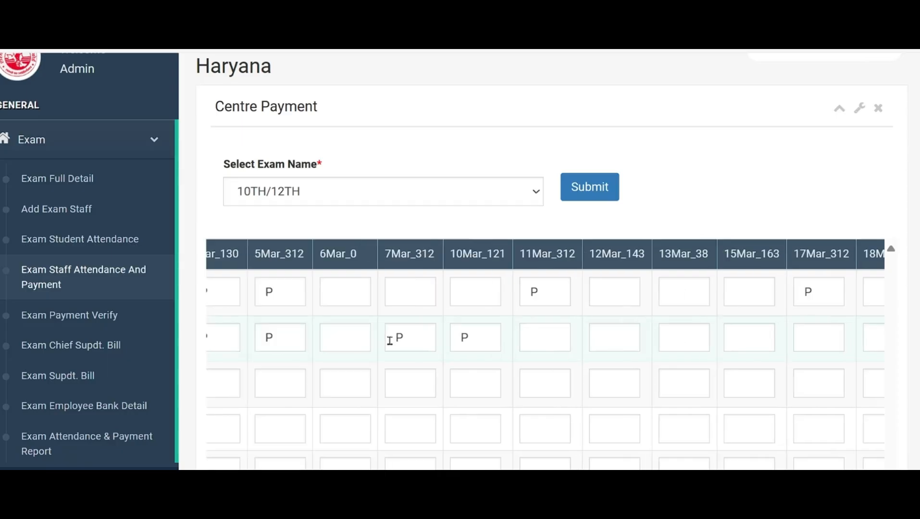
type("P")
key("Tab")
type("P")
key("Tab")
type("PP")
key("Tab")
type("P")
key("Tab")
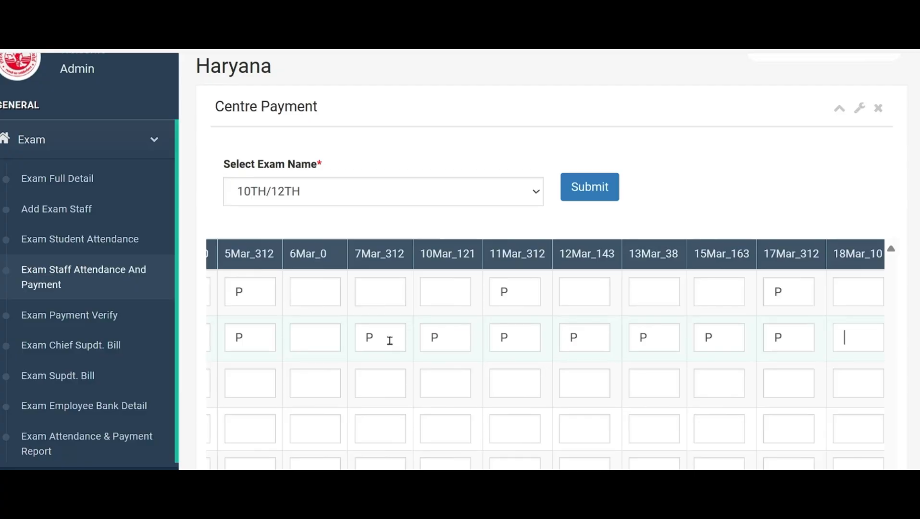
Mark the superintendent P for 20 Mar, 24 Mar and 25 Mar, leaving 18, 19, 21 and 22 Mar blank
key("Tab")
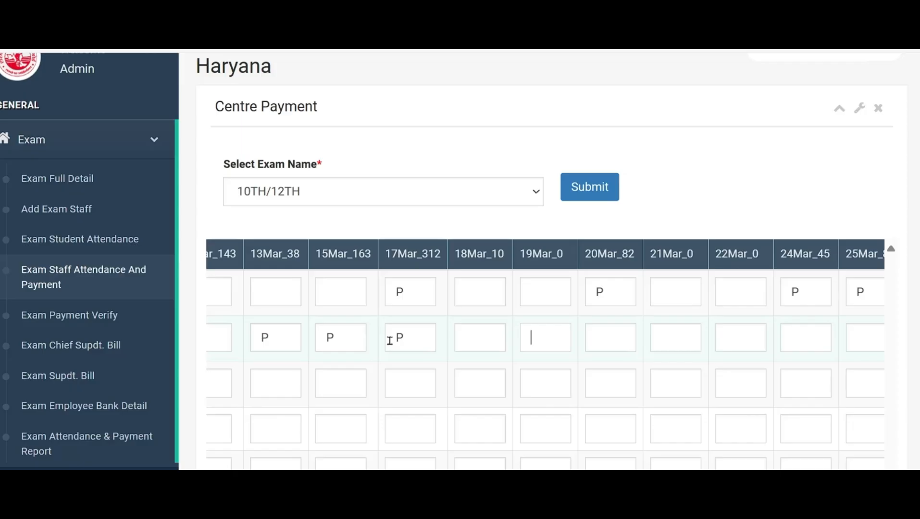
key("Tab")
type("P")
key("Tab")
key("Tab")
key("Tab")
type("P")
key("Tab")
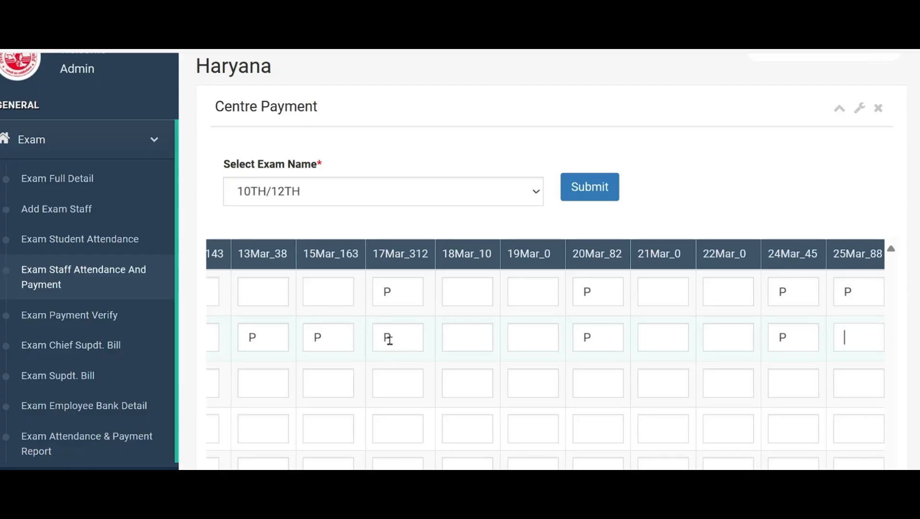
type("P")
key("Tab")
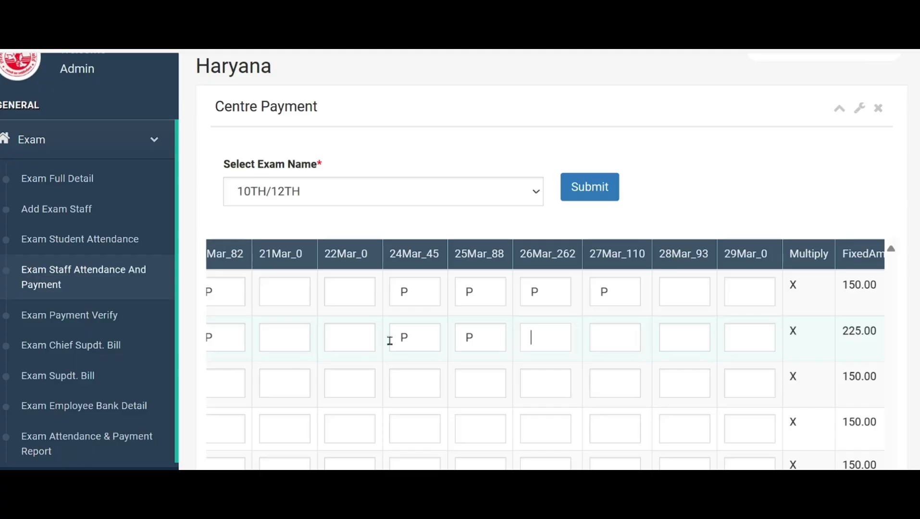
Review every staff member's attendance marks along with the Amount, AdvanceAmount and NetPayment columns in the Centre Payment table
scroll(389, 341, "down", 10)
left_click_drag(411, 410, 867, 413)
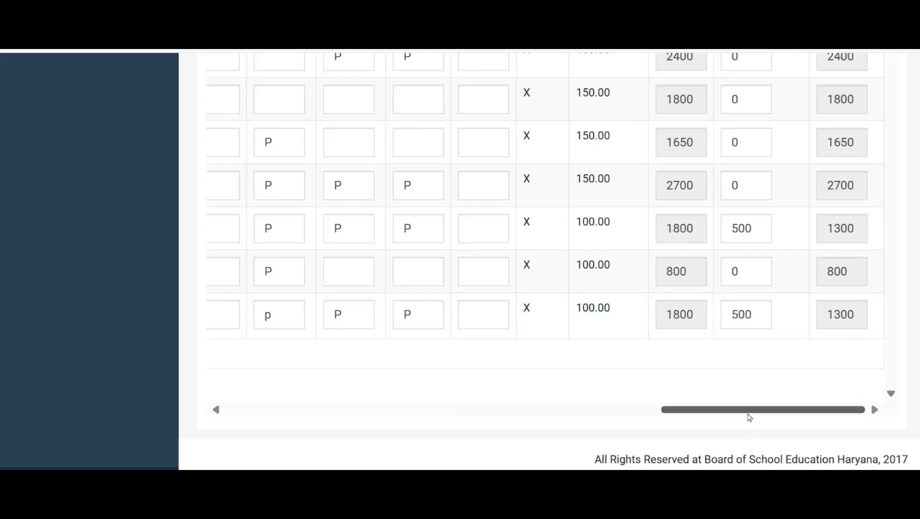
left_click_drag(748, 412, 297, 401)
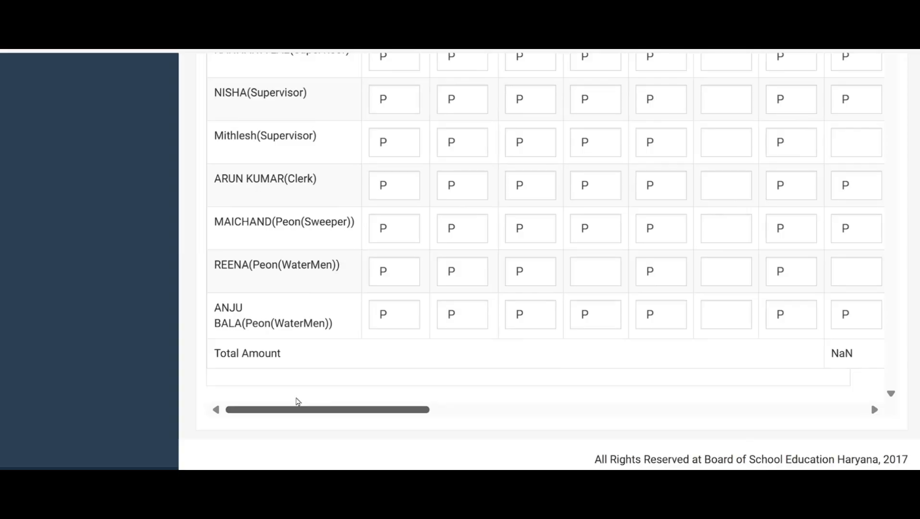
left_click_drag(298, 402, 825, 429)
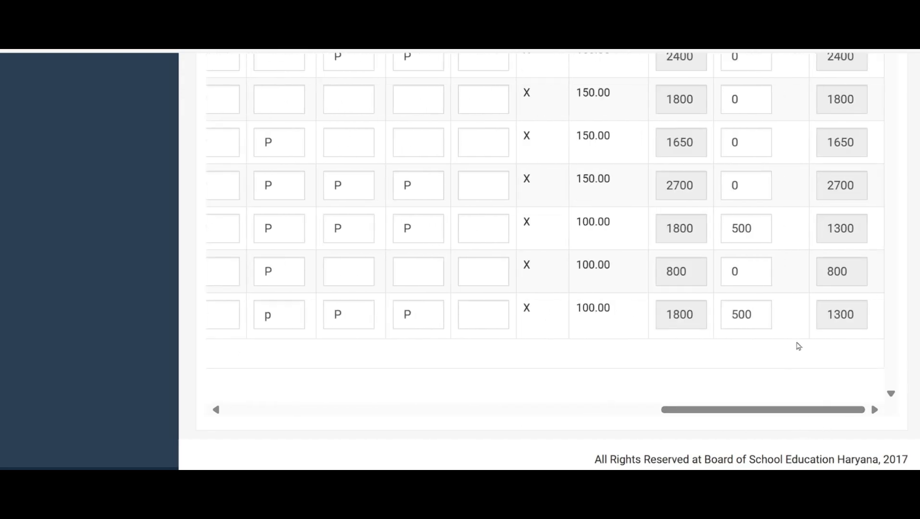
scroll(796, 345, "up", 15)
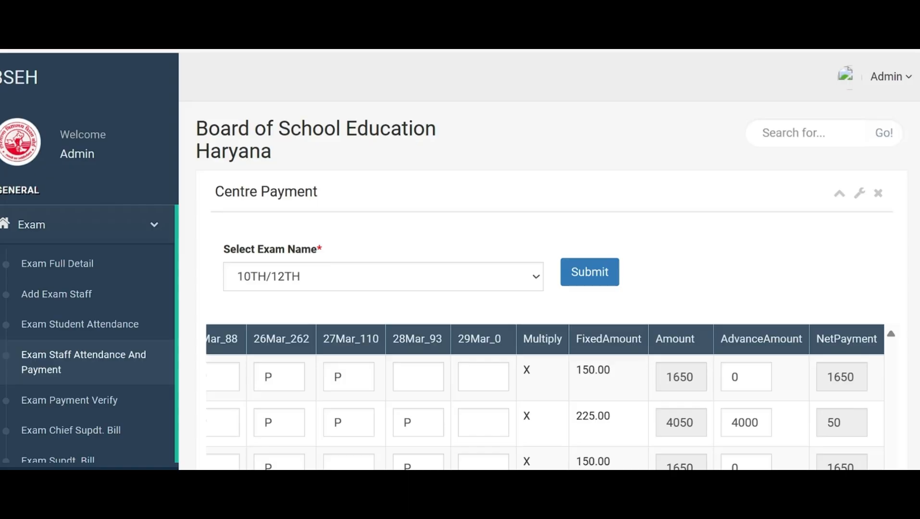
scroll(838, 459, "down", 12)
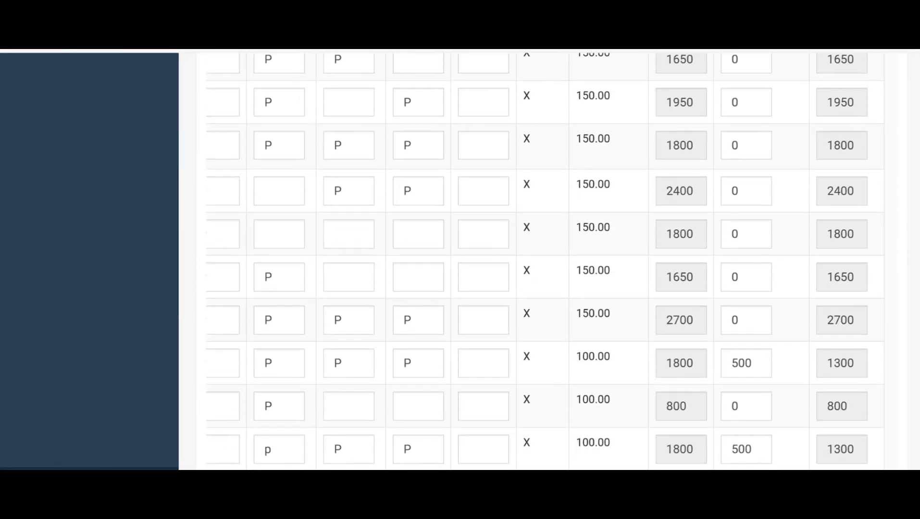
left_click_drag(836, 443, 366, 442)
scroll(870, 435, "up", 12)
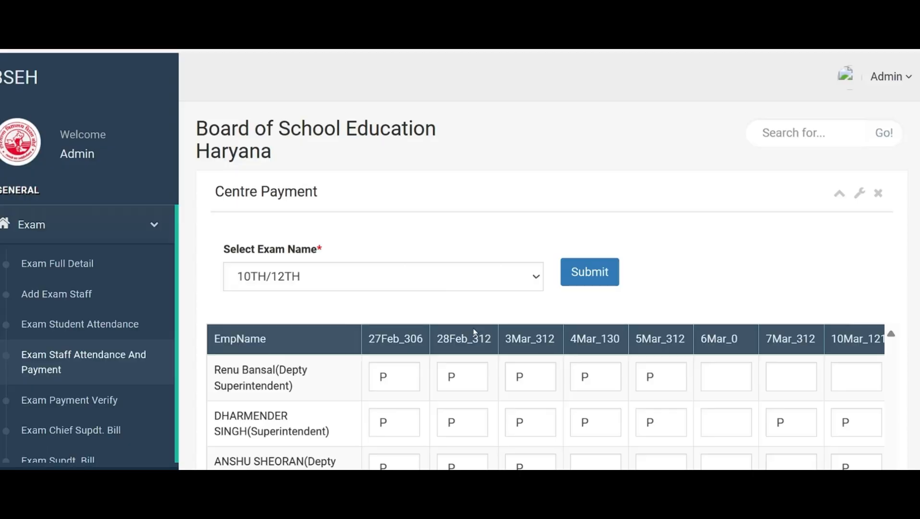
scroll(473, 332, "down", 2)
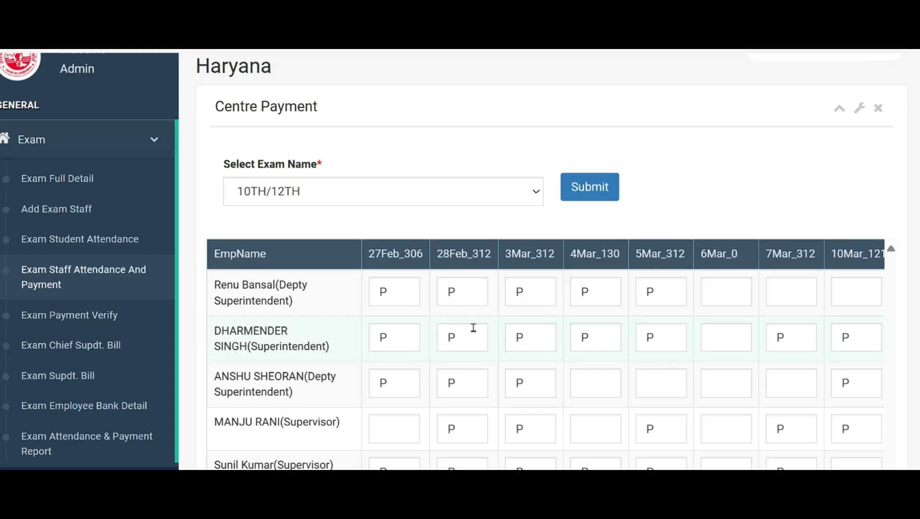
scroll(473, 327, "down", 2)
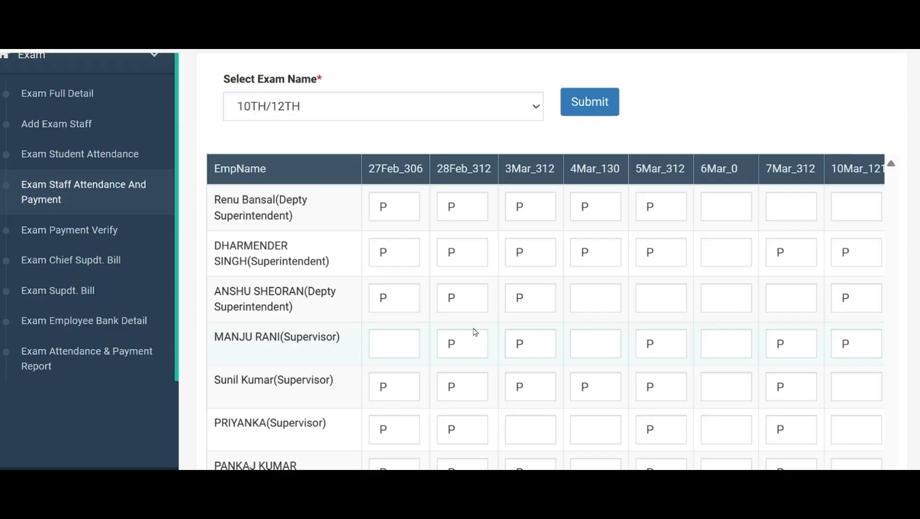
scroll(432, 293, "down", 3)
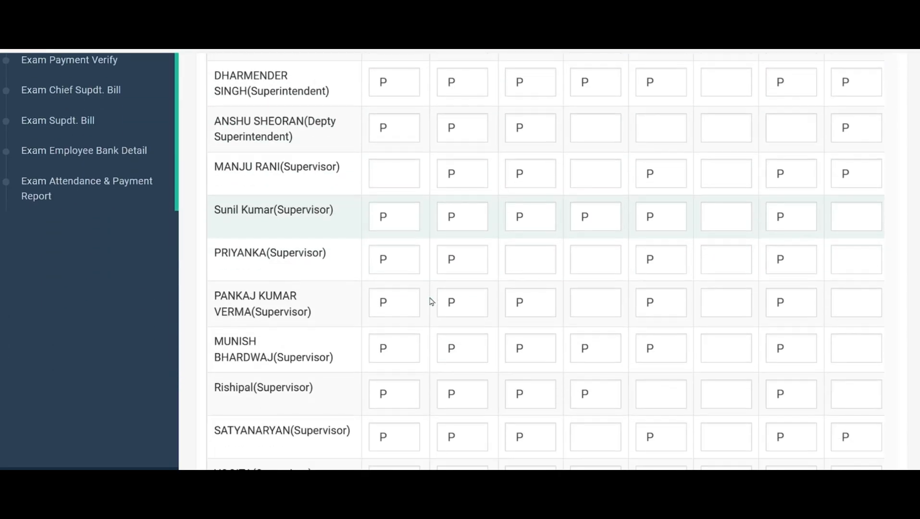
Check the payment columns for all staff and submit the 10TH/12TH staff attendance and payment entries
scroll(431, 302, "down", 10)
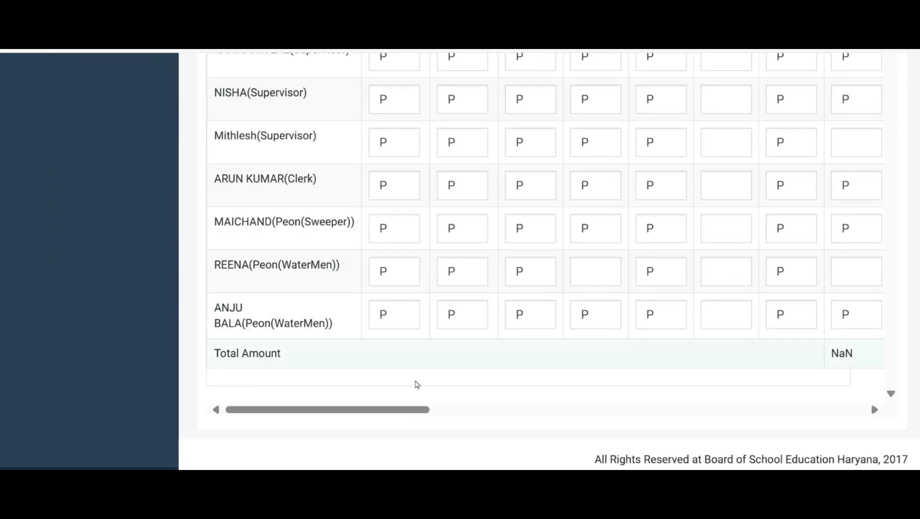
left_click_drag(407, 414, 873, 418)
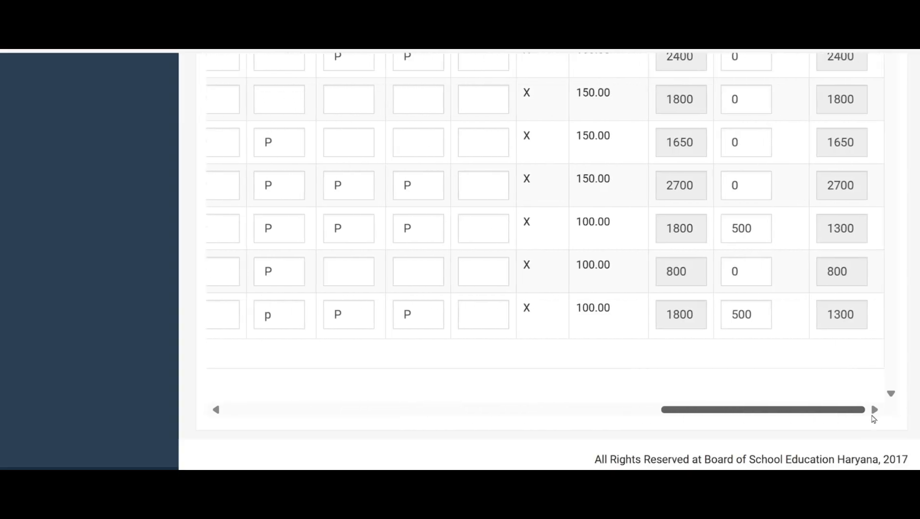
scroll(760, 357, "up", 2)
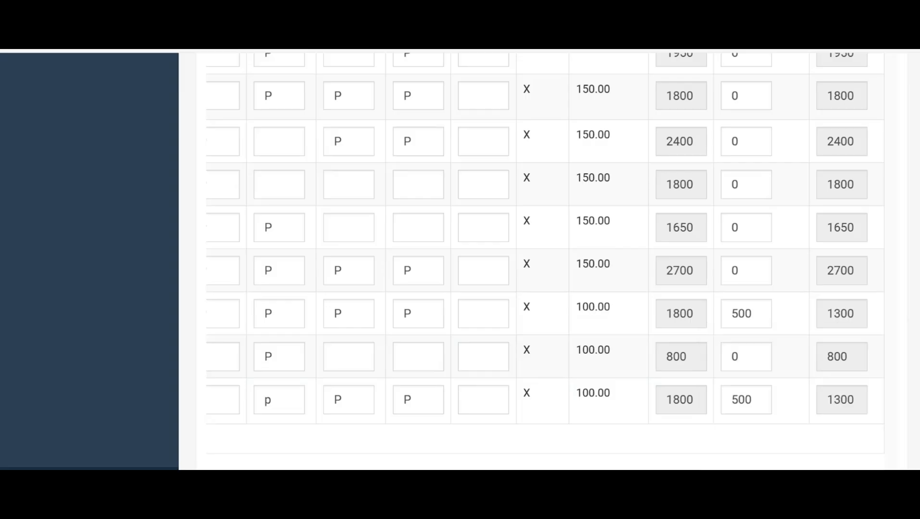
scroll(823, 388, "up", 2)
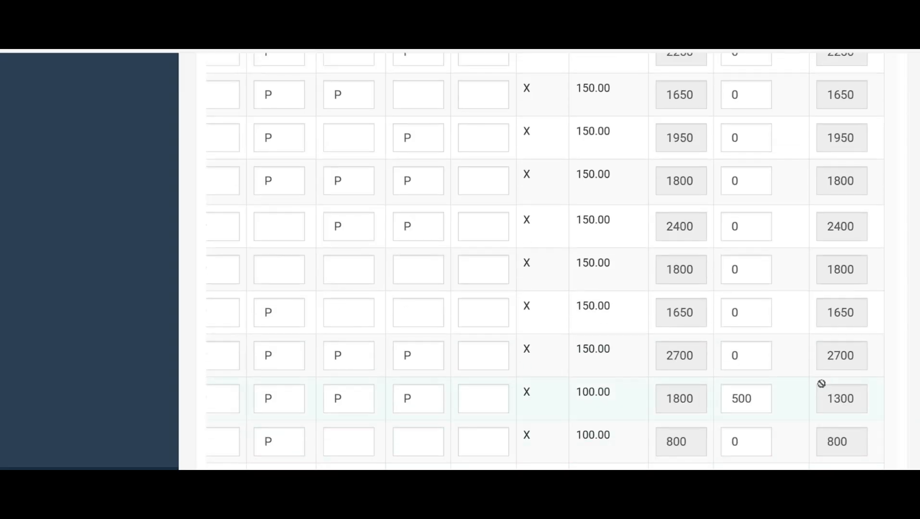
scroll(821, 383, "up", 10)
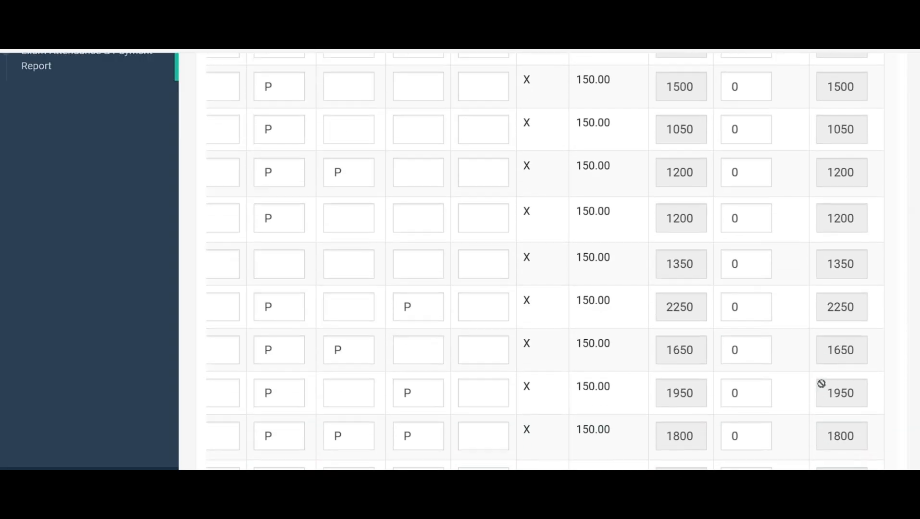
scroll(821, 384, "up", 4)
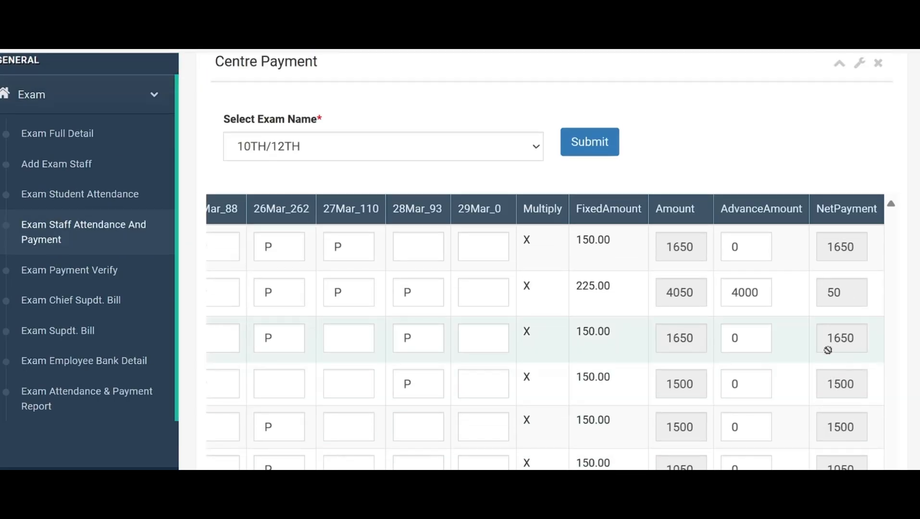
left_click(594, 150)
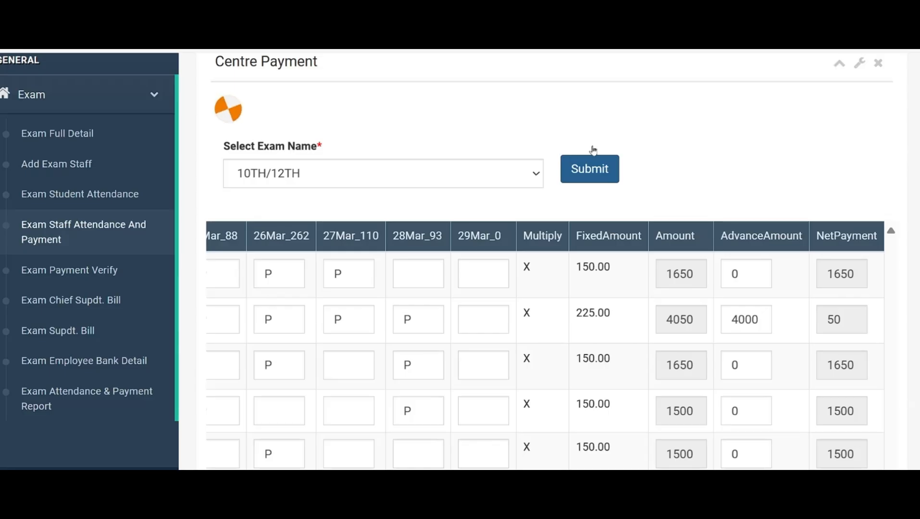
left_click(607, 128)
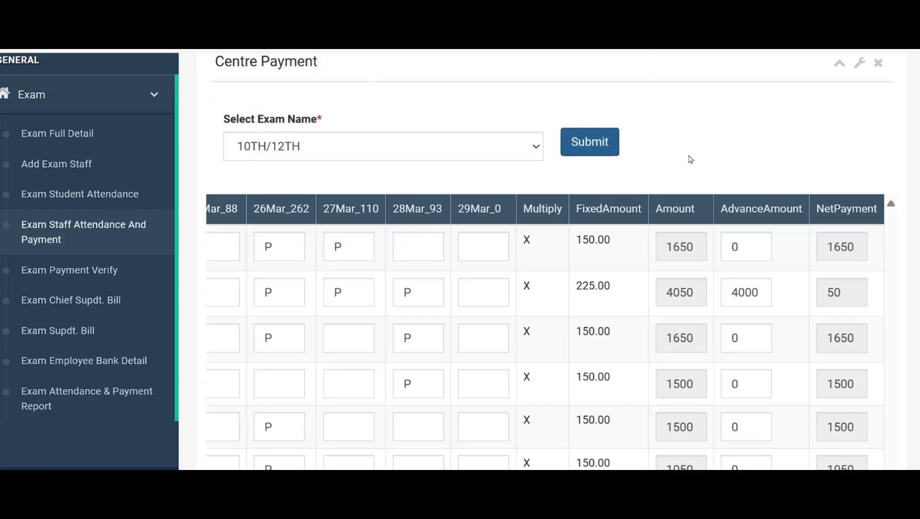
left_click(587, 153)
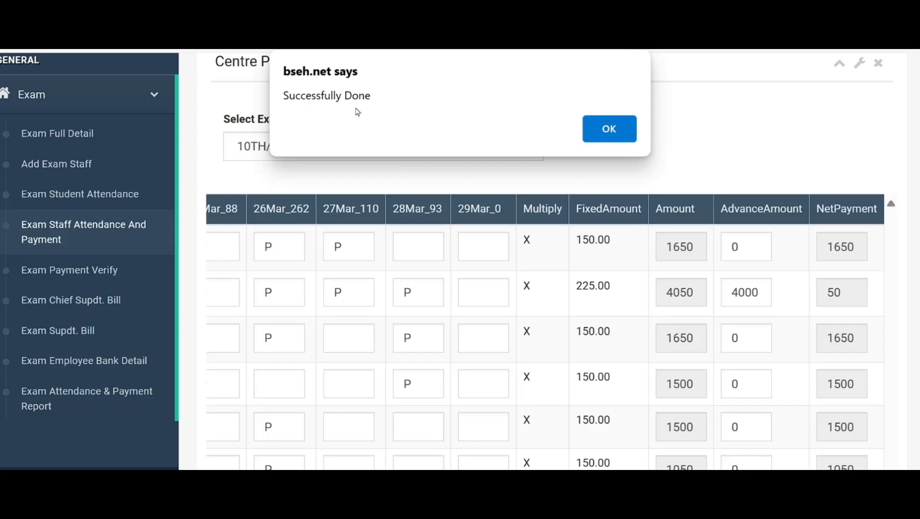
left_click(619, 133)
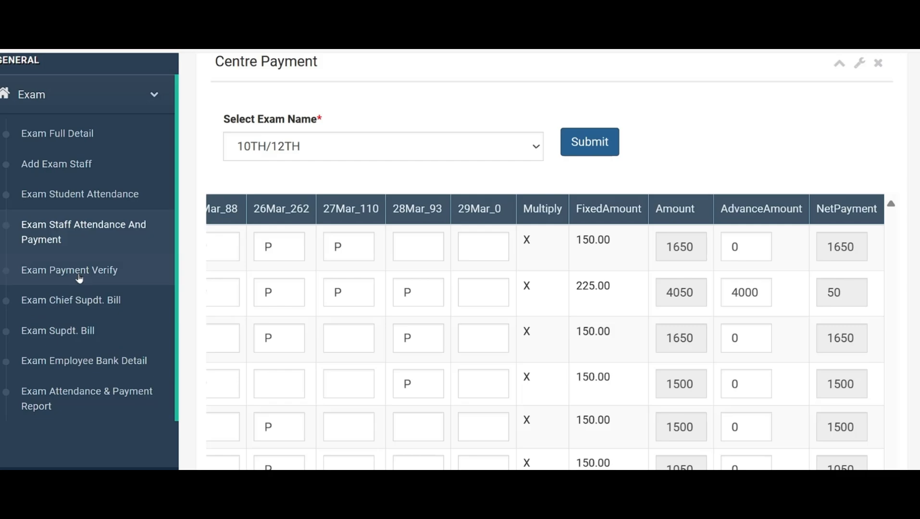
Open Exam Payment Verify and check every staff member's attendance, Amount, AdvanceAmount and NetPayment for 10TH/12TH
left_click(79, 270)
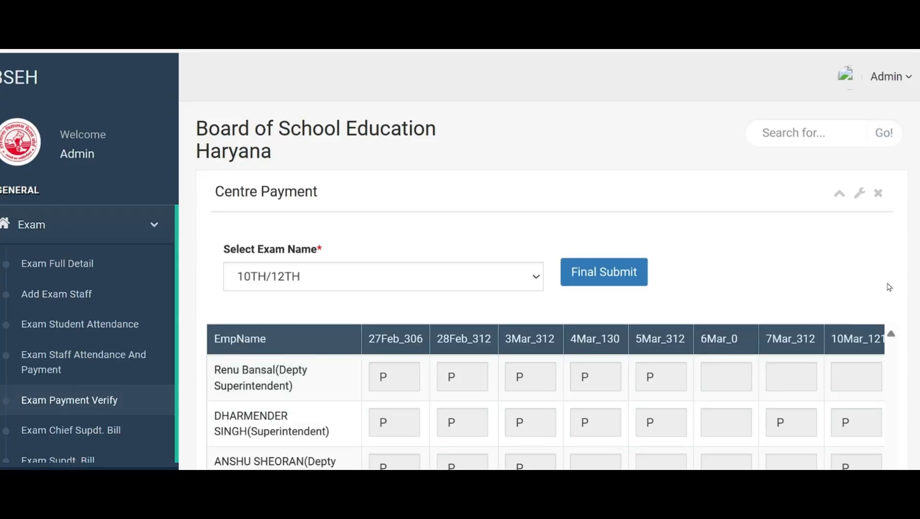
scroll(897, 213, "down", 3)
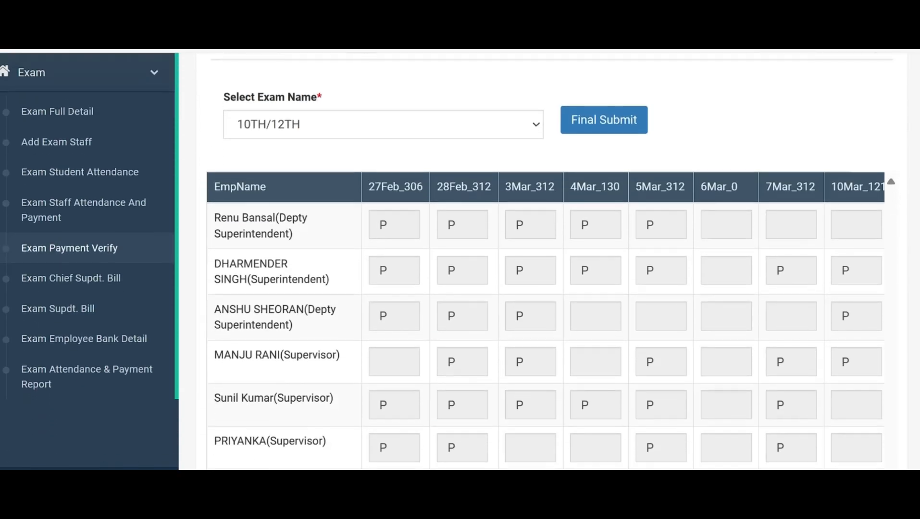
scroll(546, 259, "down", 10)
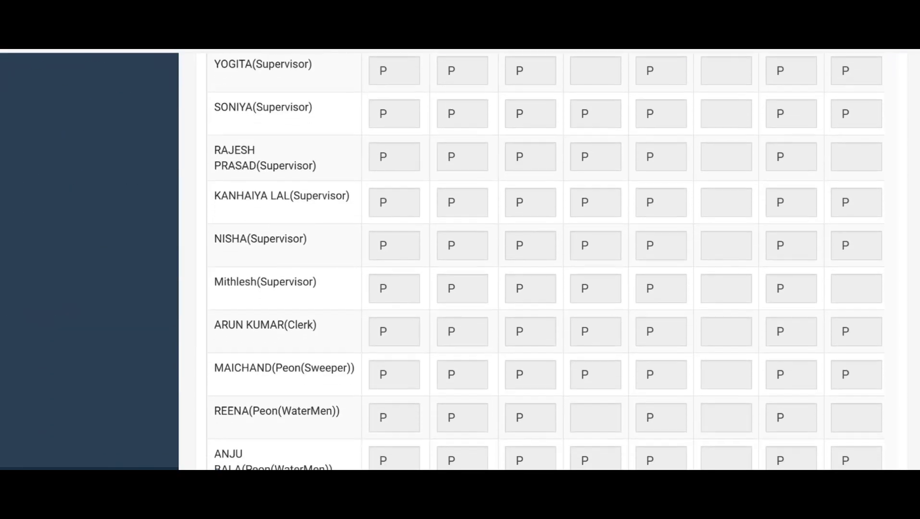
scroll(870, 421, "down", 2)
scroll(871, 421, "up", 15)
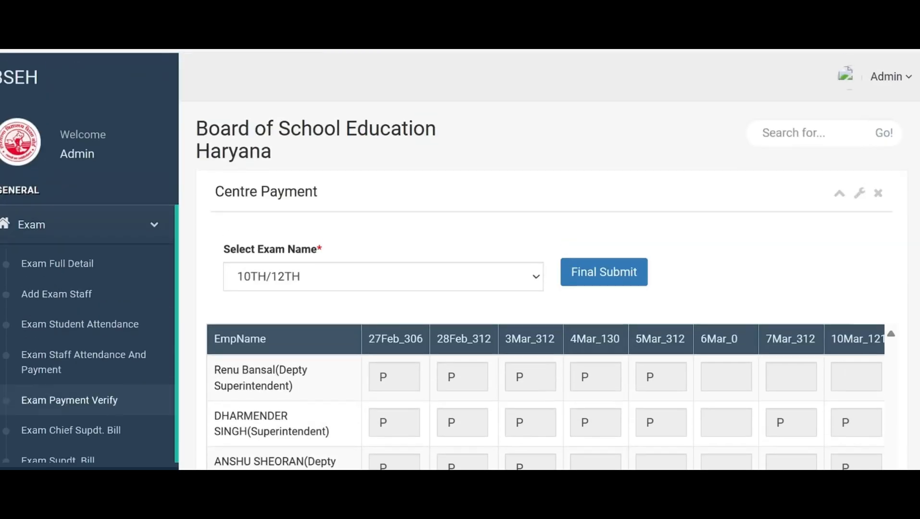
scroll(546, 259, "down", 13)
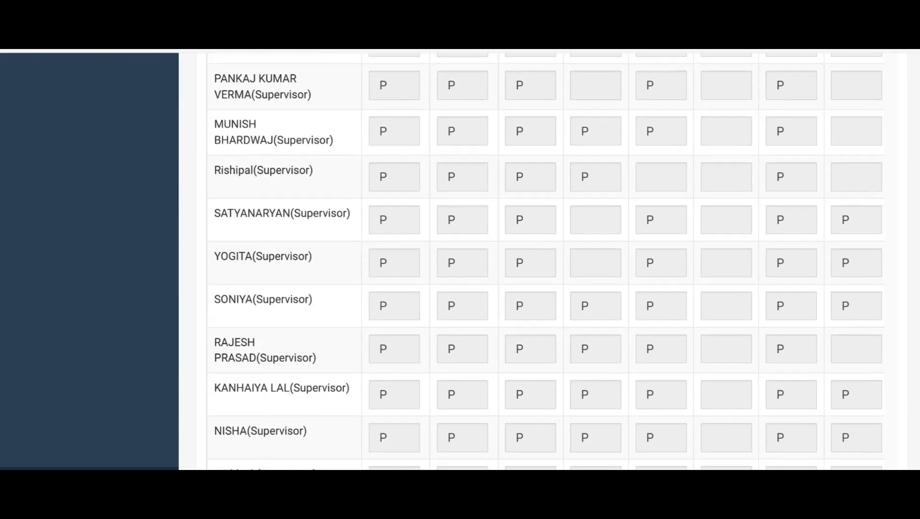
scroll(546, 260, "up", 10)
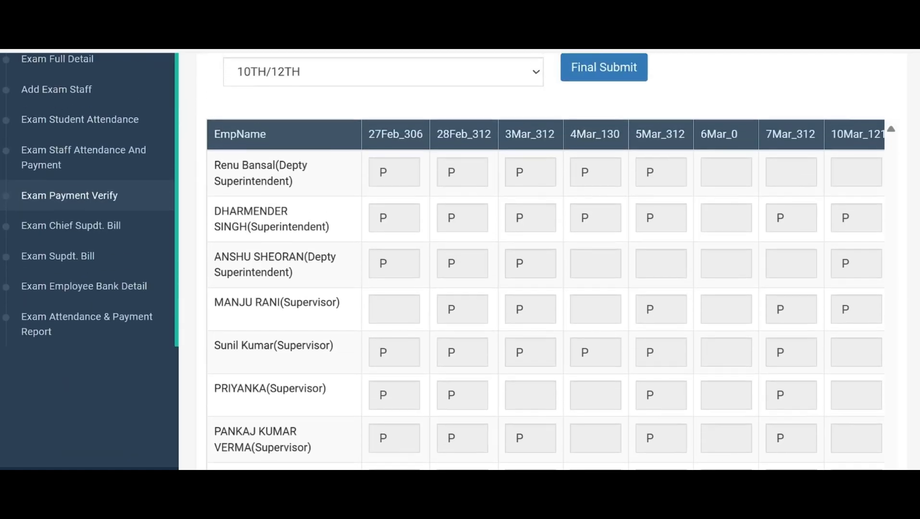
scroll(546, 259, "up", 5)
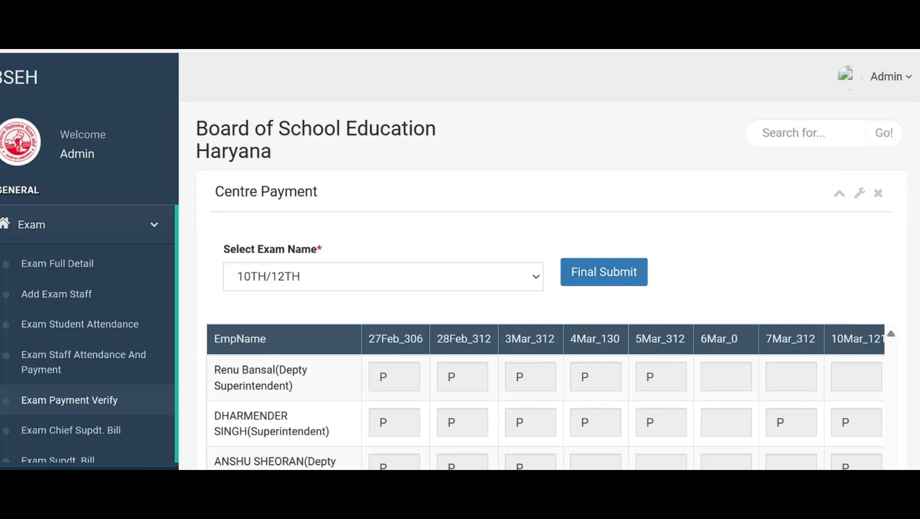
scroll(545, 260, "down", 5)
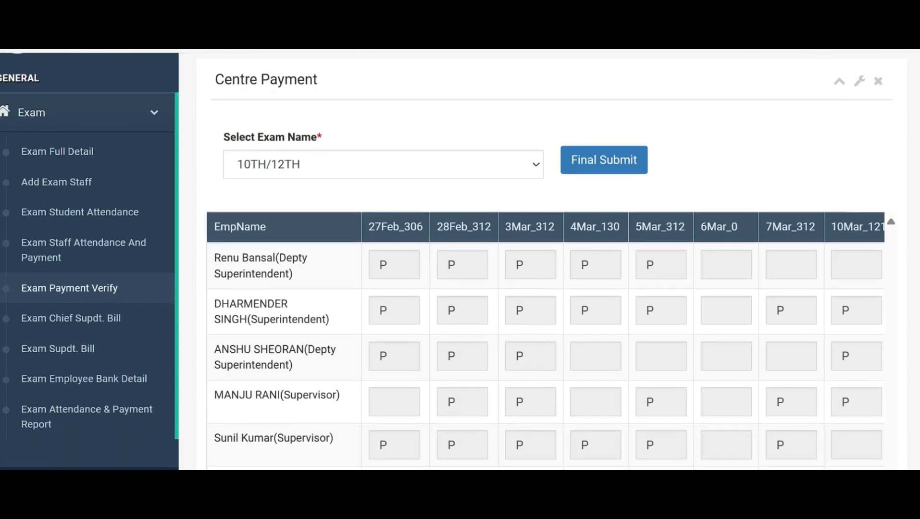
scroll(546, 259, "down", 15)
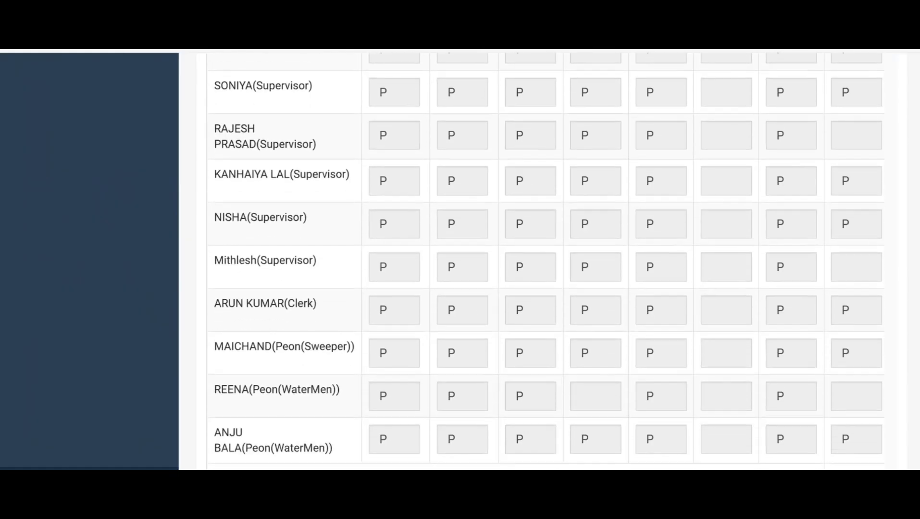
left_click_drag(396, 412, 834, 431)
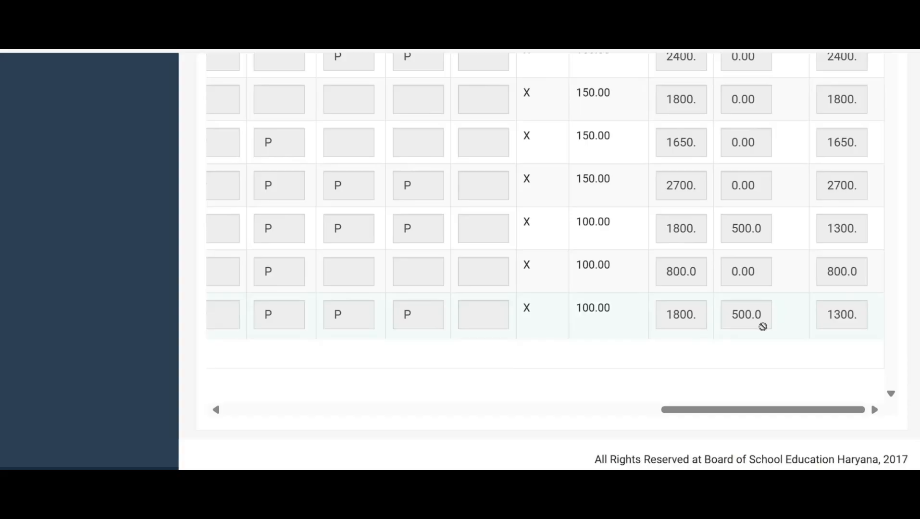
scroll(545, 260, "up", 15)
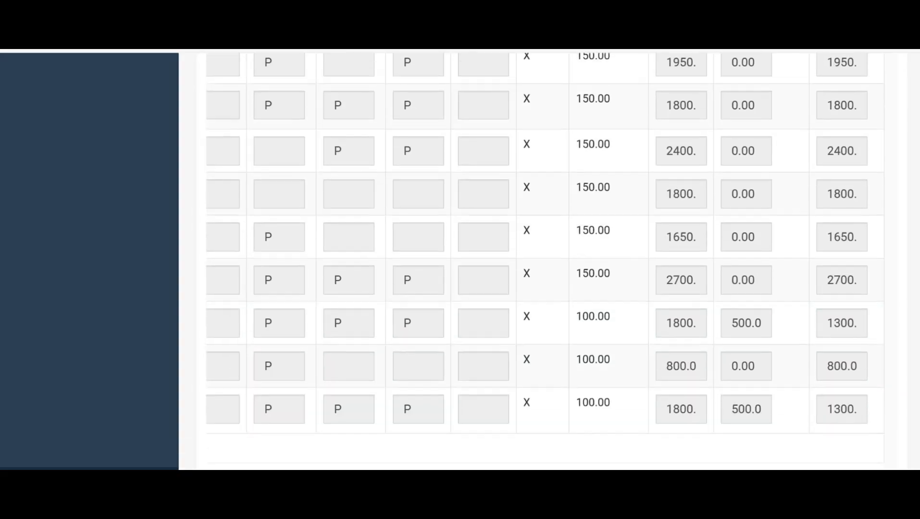
scroll(545, 260, "up", 6)
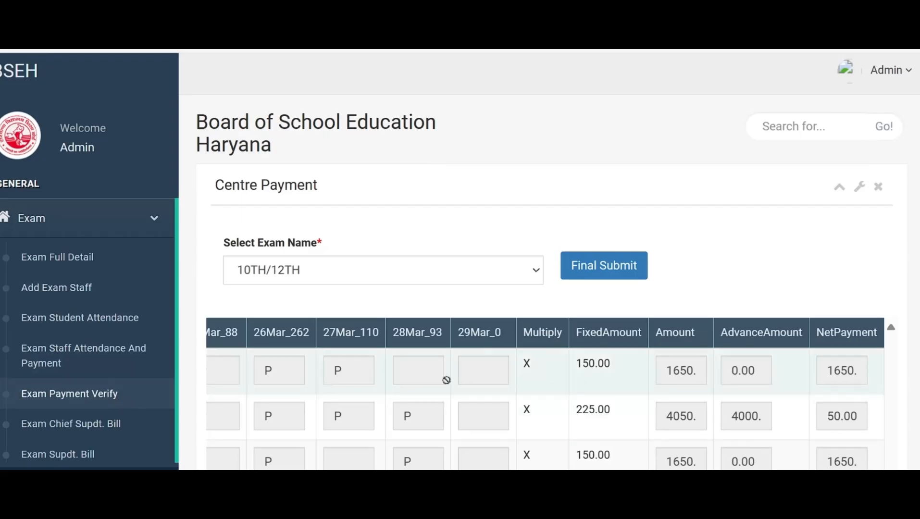
Make the final submission of the verified 10TH/12TH centre payments
left_click(605, 275)
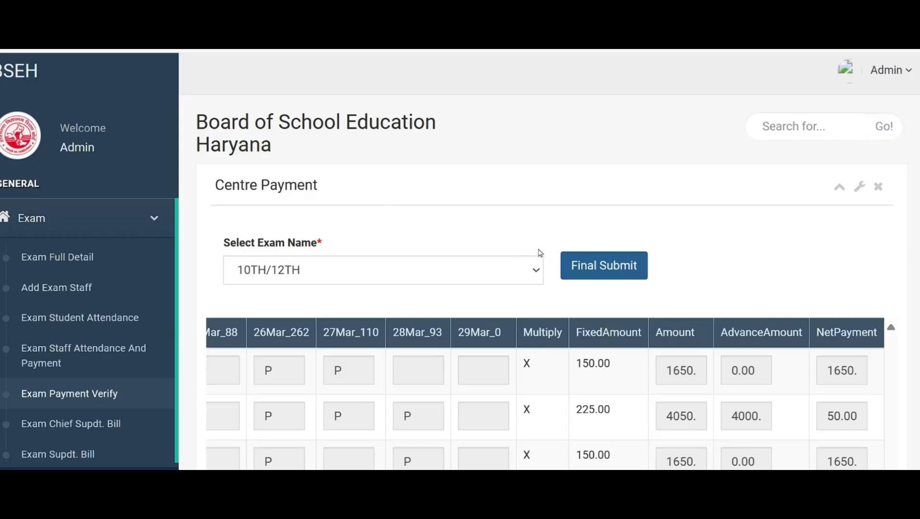
left_click(587, 274)
Look up the Exam Chief Supdt. Bill entries for the 10TH/12TH exam and dismiss the WhatsApp notification
scroll(78, 357, "down", 2)
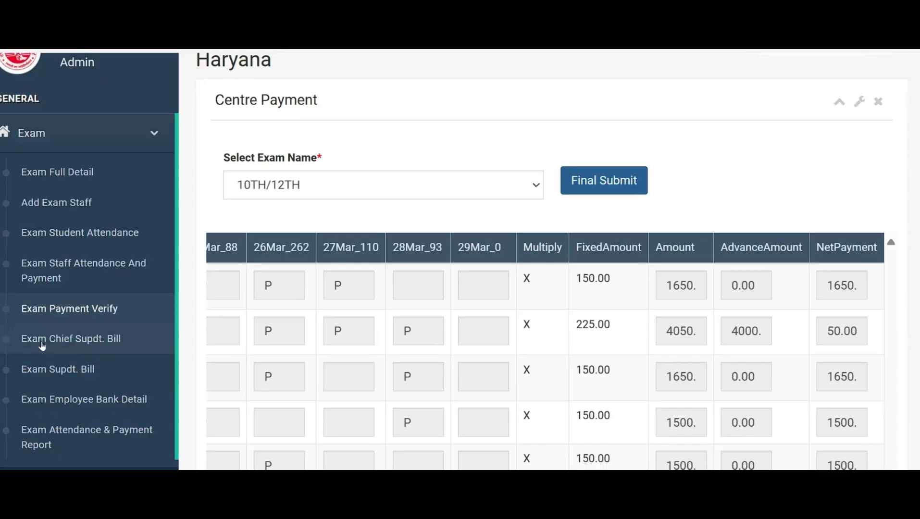
left_click(85, 349)
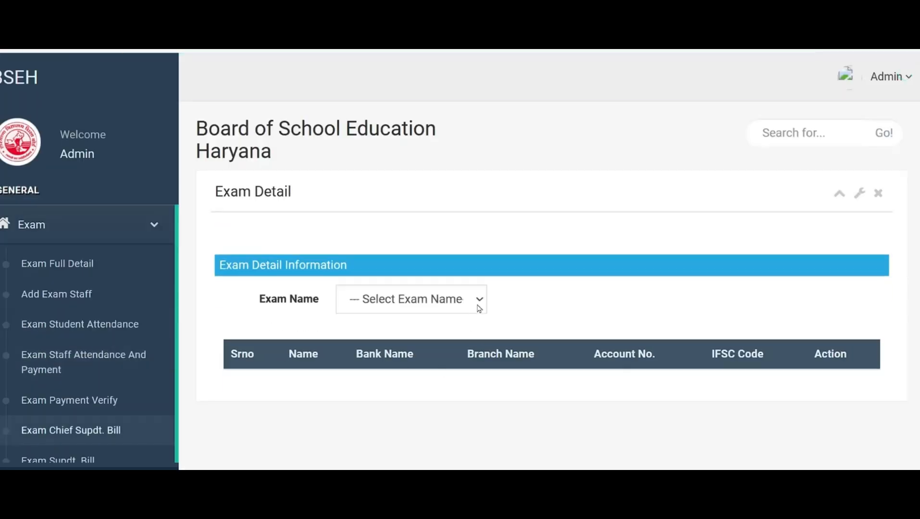
left_click(478, 308)
left_click(419, 351)
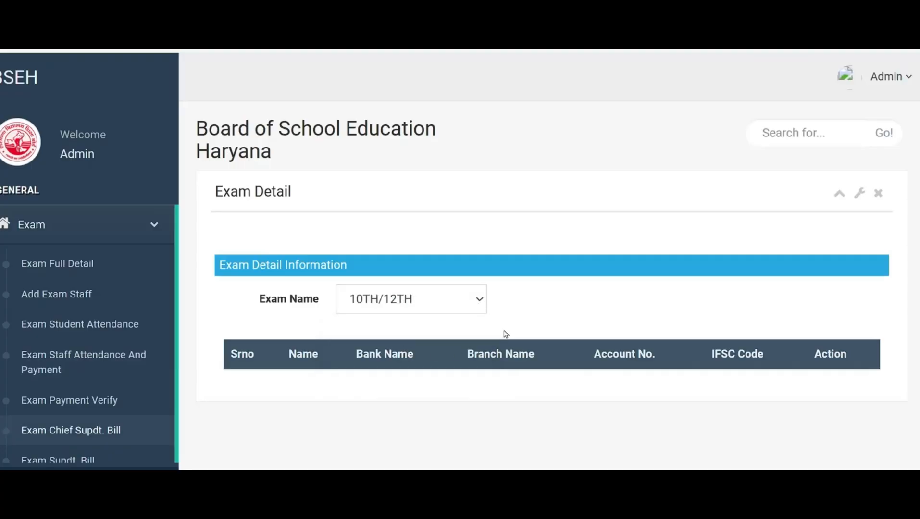
scroll(506, 333, "down", 2)
scroll(504, 332, "up", 2)
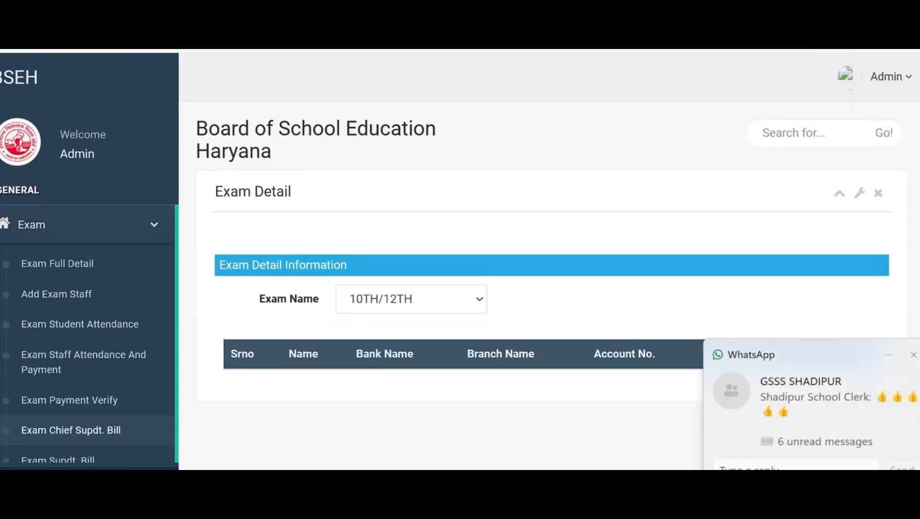
left_click(914, 355)
Generate the centre superintendent's contingent bill for the 10TH/12TH exam from Exam Supdt. Bill and review it
scroll(84, 360, "down", 2)
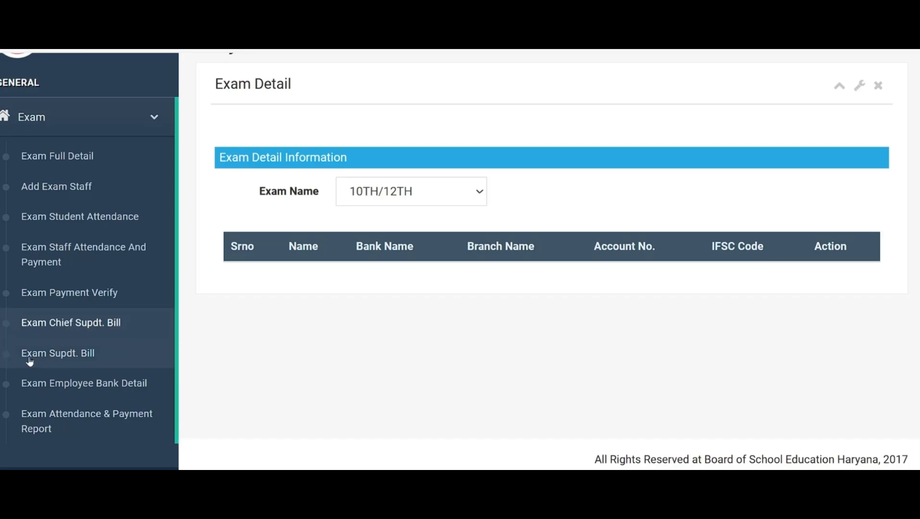
left_click(74, 358)
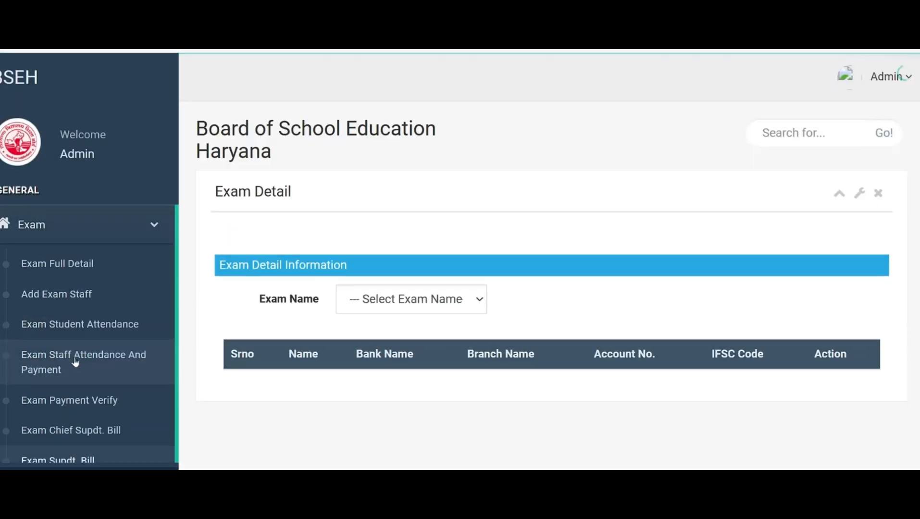
left_click(478, 303)
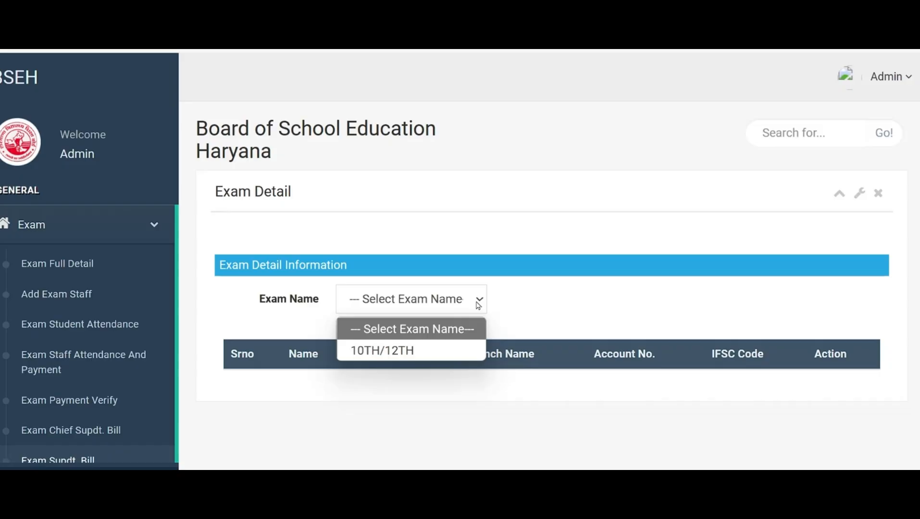
left_click(390, 350)
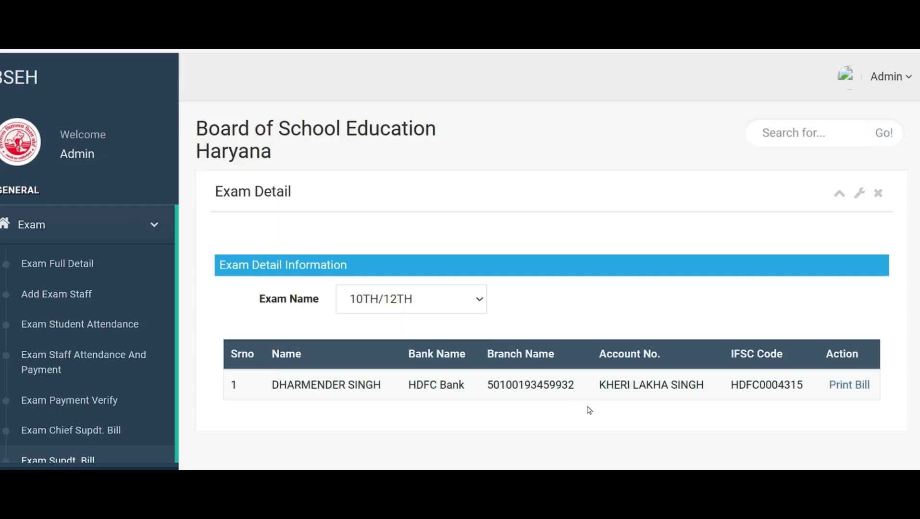
left_click(841, 387)
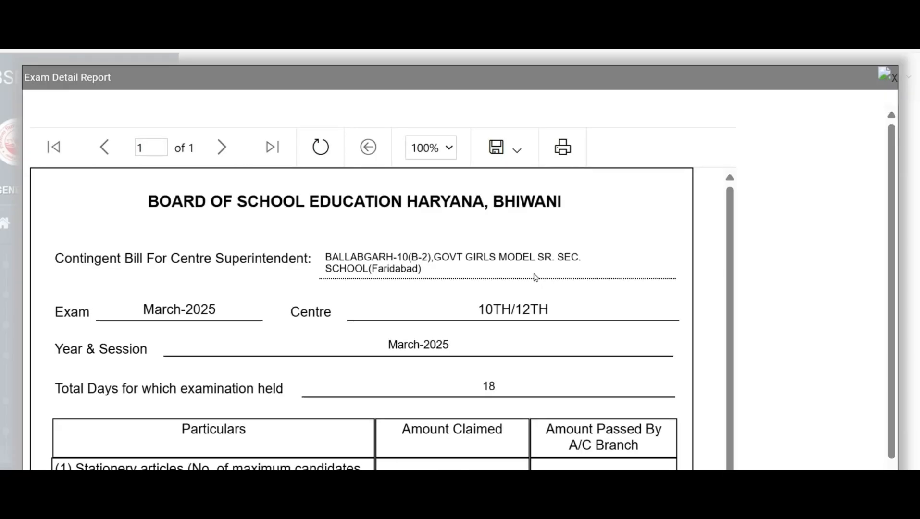
scroll(535, 278, "down", 2)
scroll(535, 278, "up", 2)
scroll(562, 277, "down", 4)
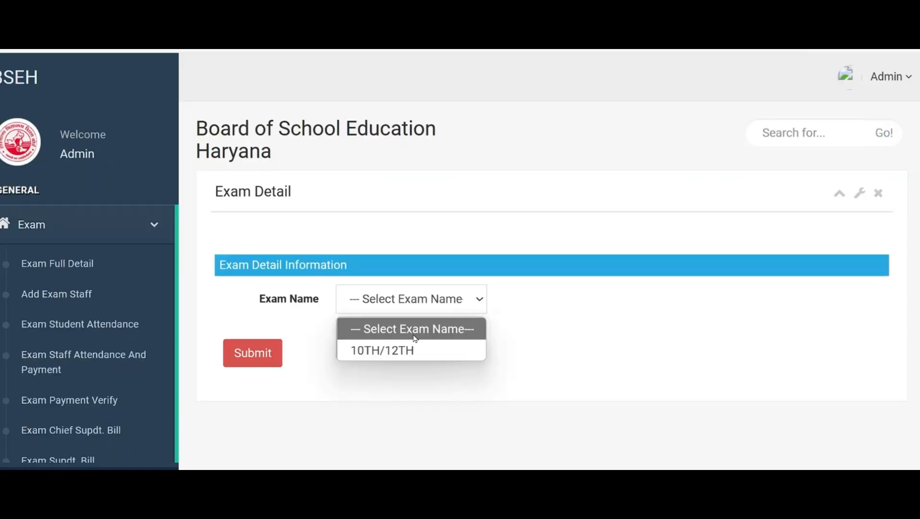
Generate the employee bank detail report for the 10TH/12TH exam and look through the listed staff
left_click(407, 349)
left_click(248, 361)
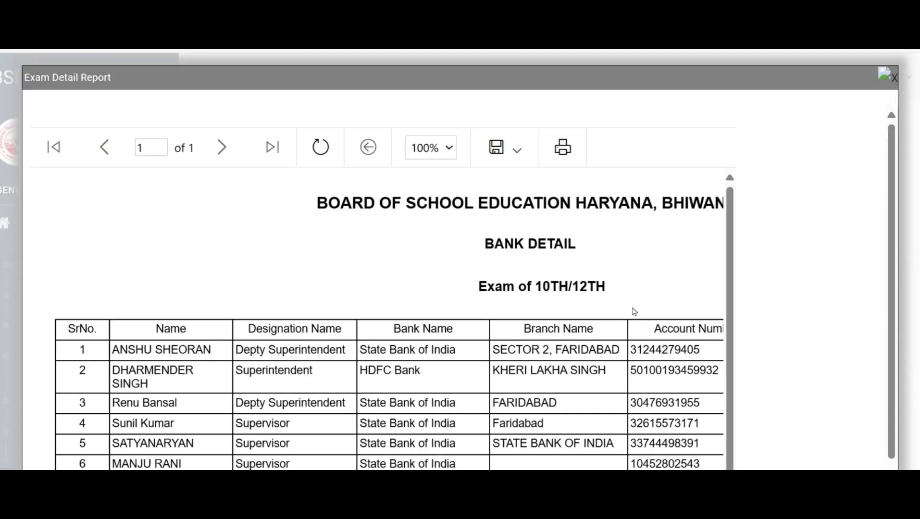
scroll(685, 298, "down", 2)
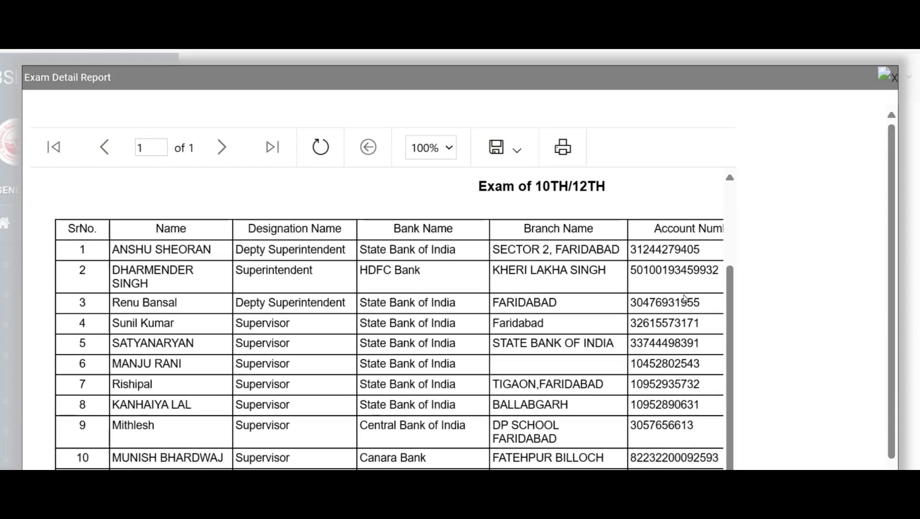
Review the 10TH/12TH bank detail report and print it as a PDF on A4 in Landscape orientation
scroll(683, 297, "up", 2)
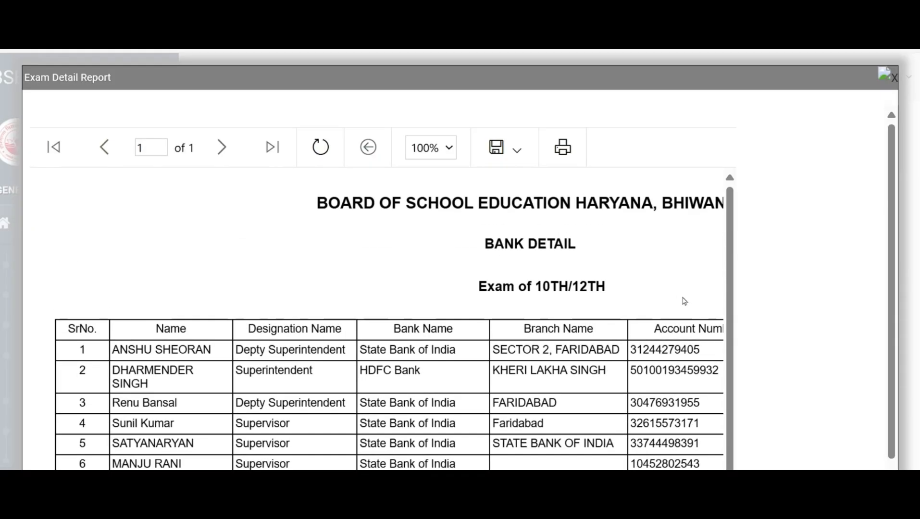
scroll(414, 315, "down", 5)
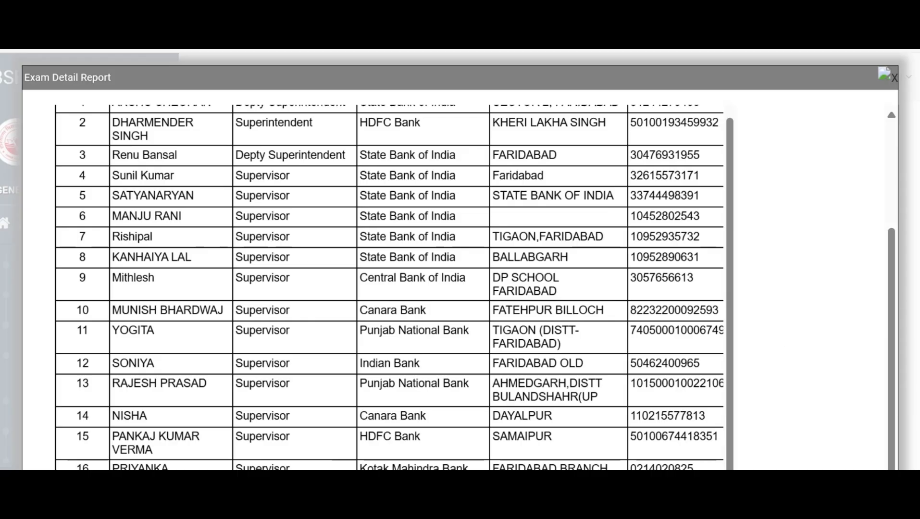
scroll(414, 316, "down", 3)
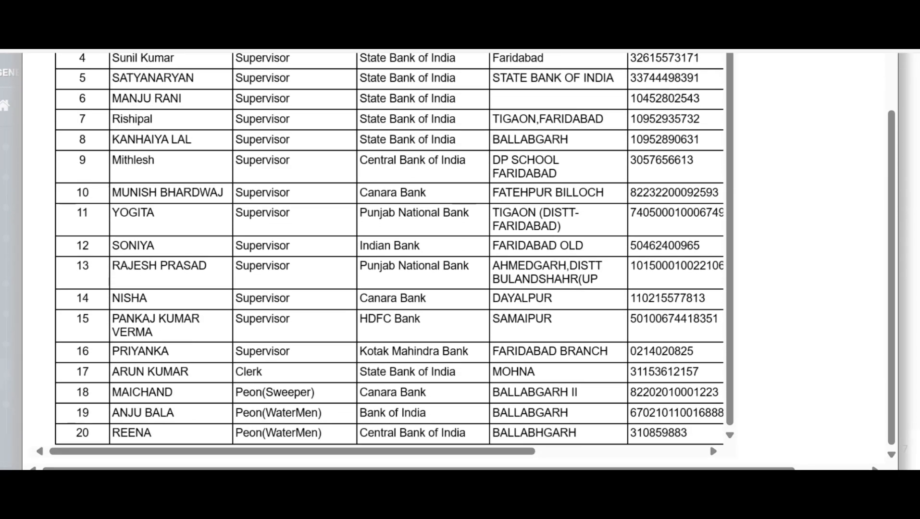
scroll(414, 316, "up", 3)
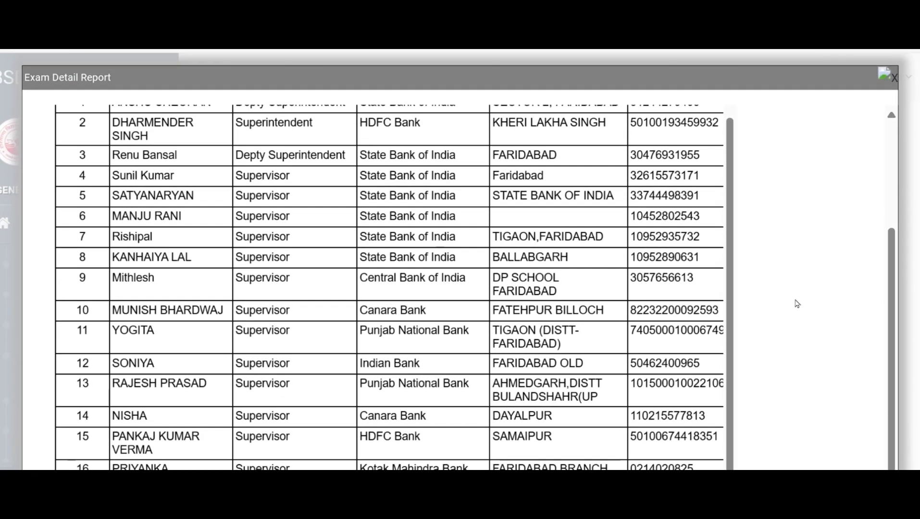
scroll(757, 318, "up", 3)
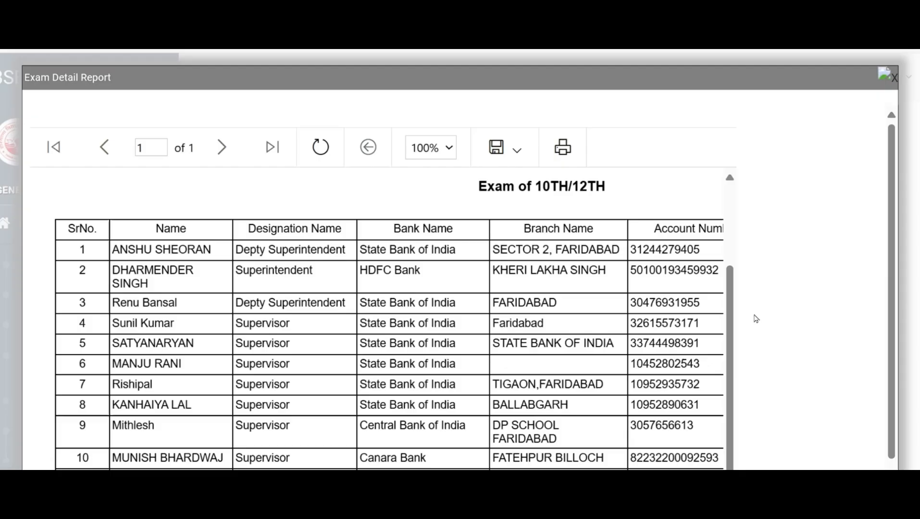
left_click(565, 155)
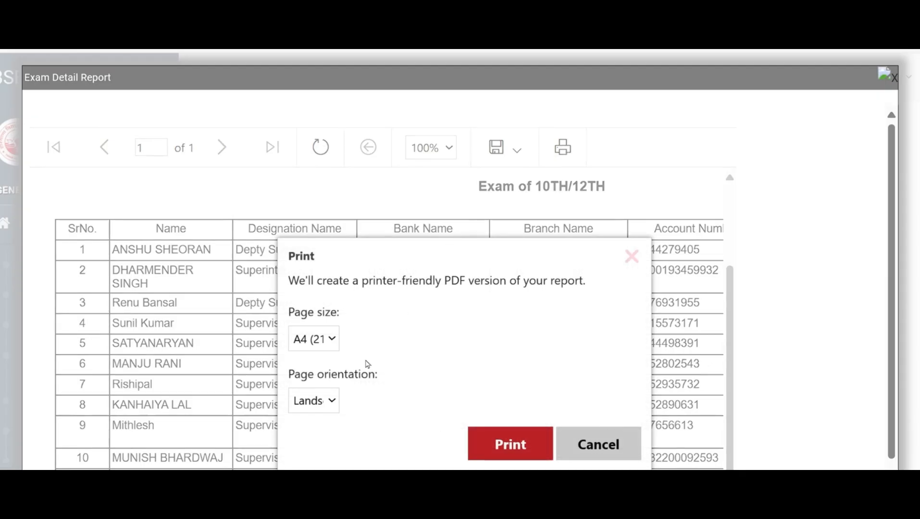
left_click(329, 406)
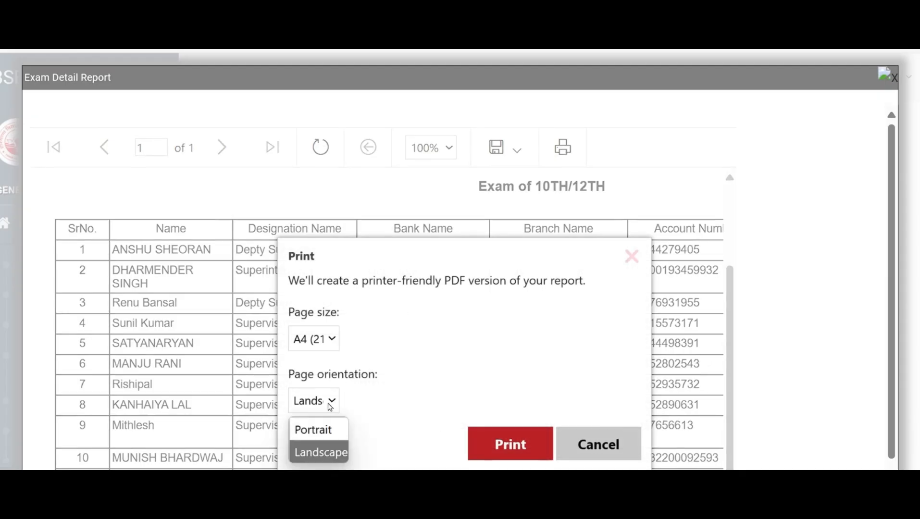
left_click(331, 452)
left_click(510, 444)
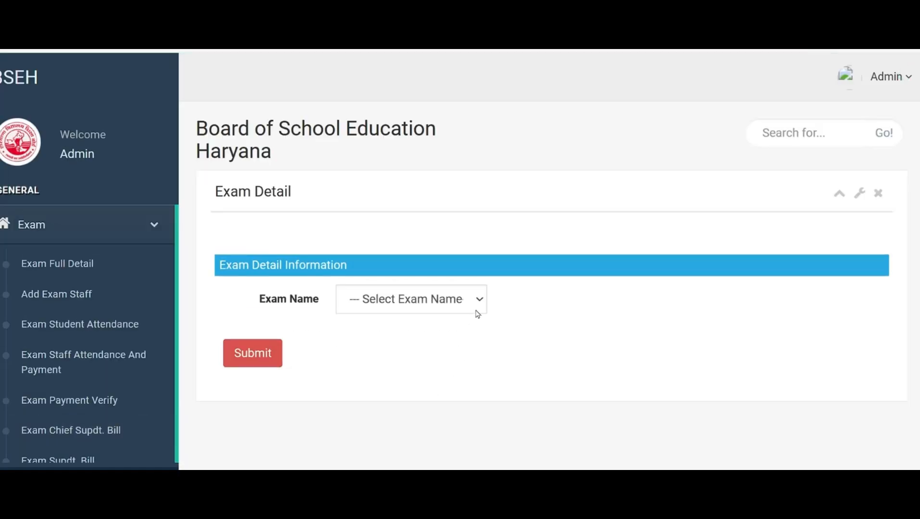
Generate the exam attendance detail report for the 10TH/12TH exam and look through the staff's daily attendance
left_click(478, 301)
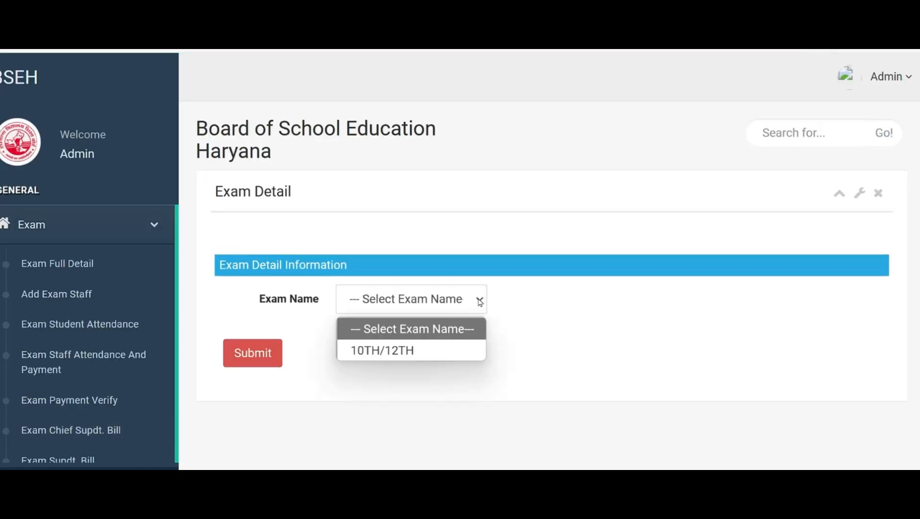
left_click(388, 351)
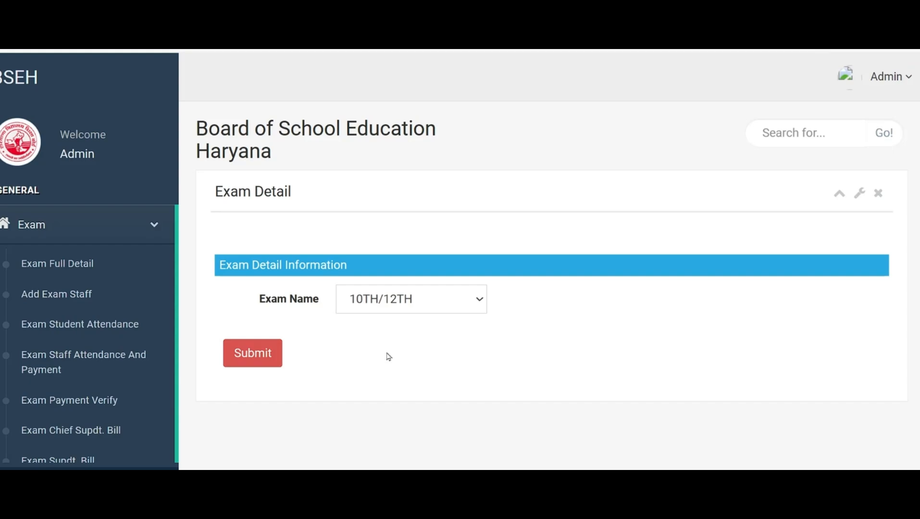
left_click(259, 359)
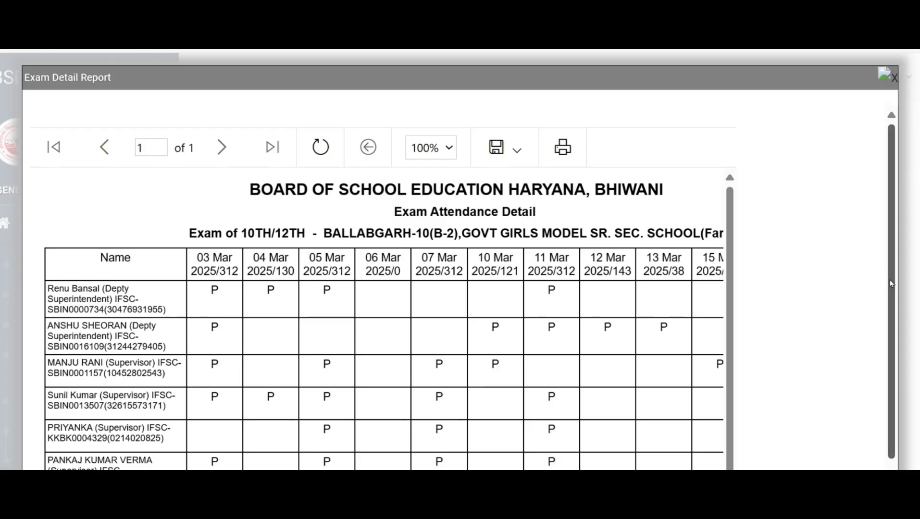
scroll(891, 283, "down", 2)
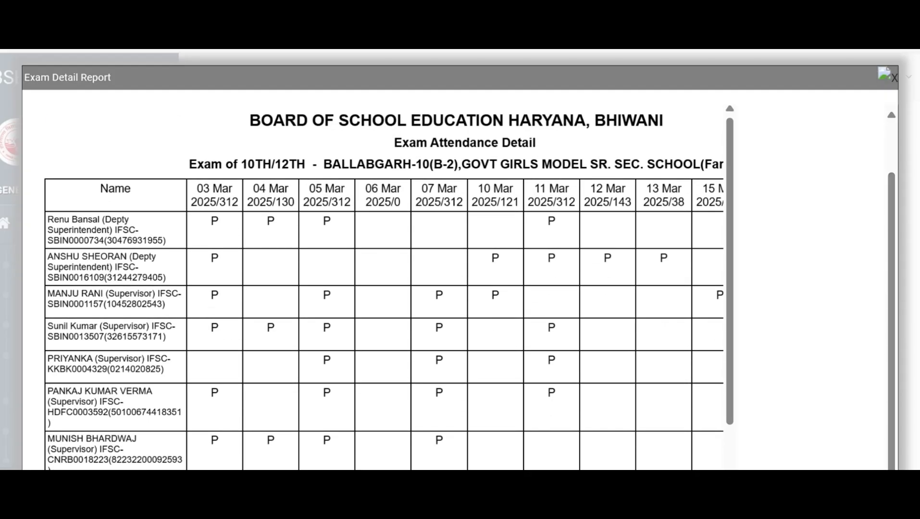
scroll(392, 263, "down", 3)
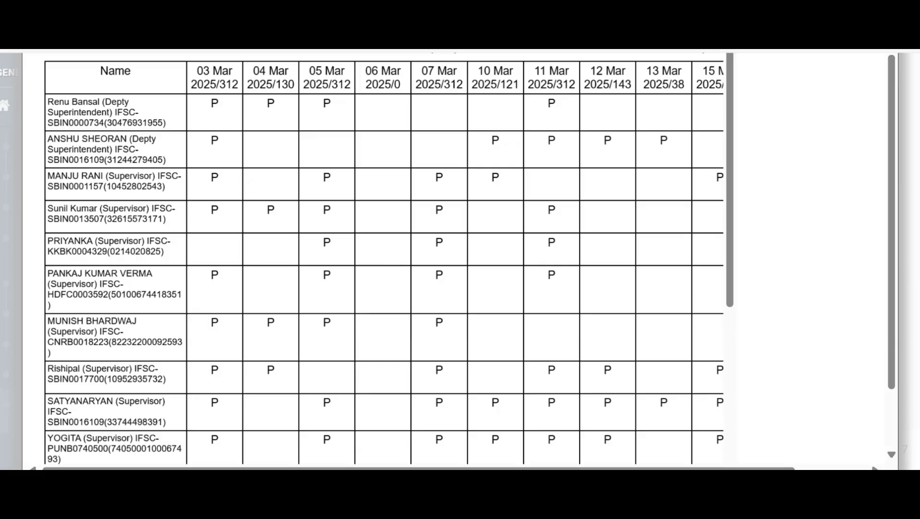
scroll(837, 183, "up", 3)
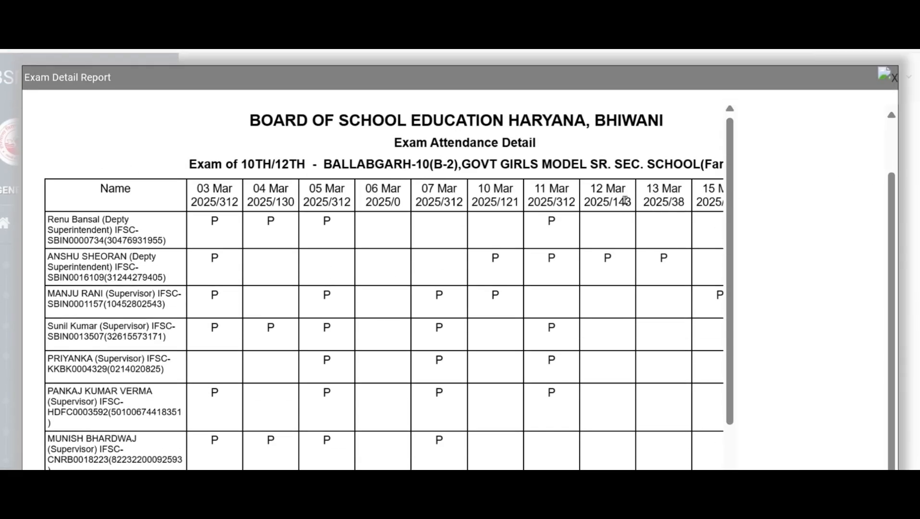
scroll(618, 204, "down", 6)
scroll(617, 204, "down", 2)
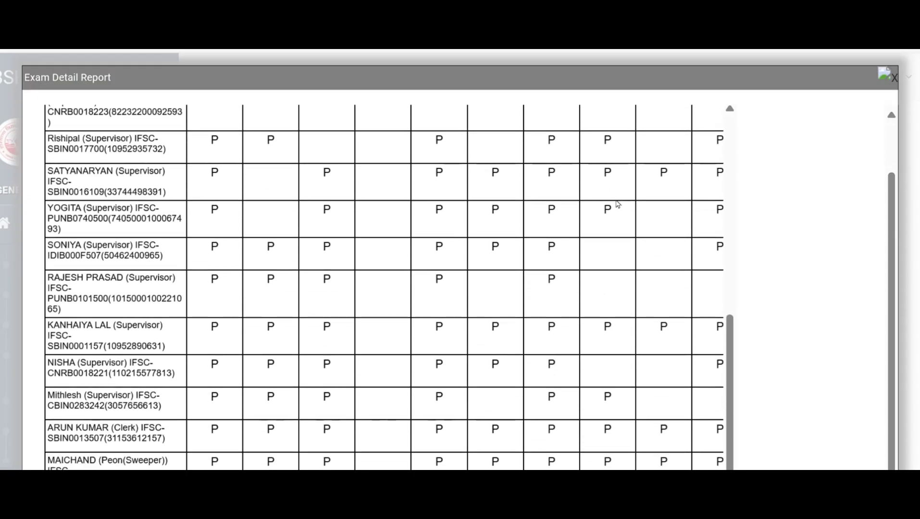
Open the print options for the 10TH/12TH exam attendance detail report
scroll(618, 204, "up", 8)
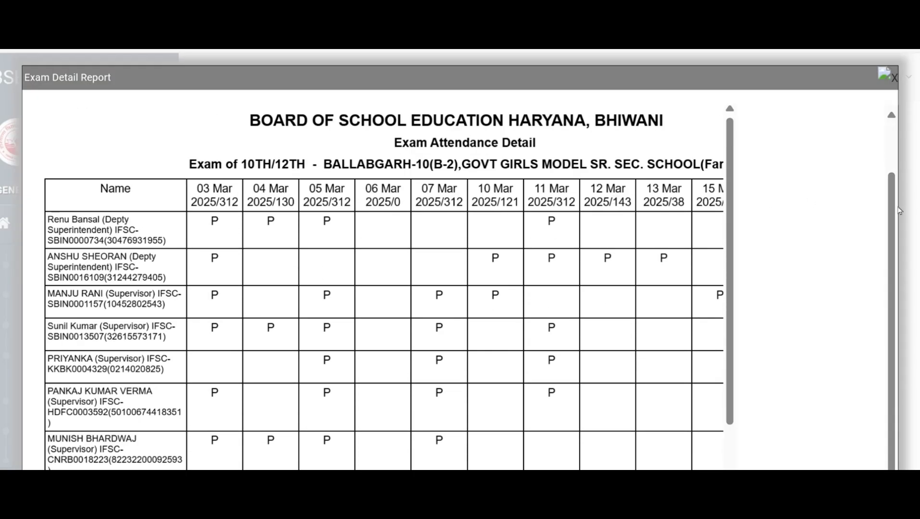
scroll(898, 206, "up", 2)
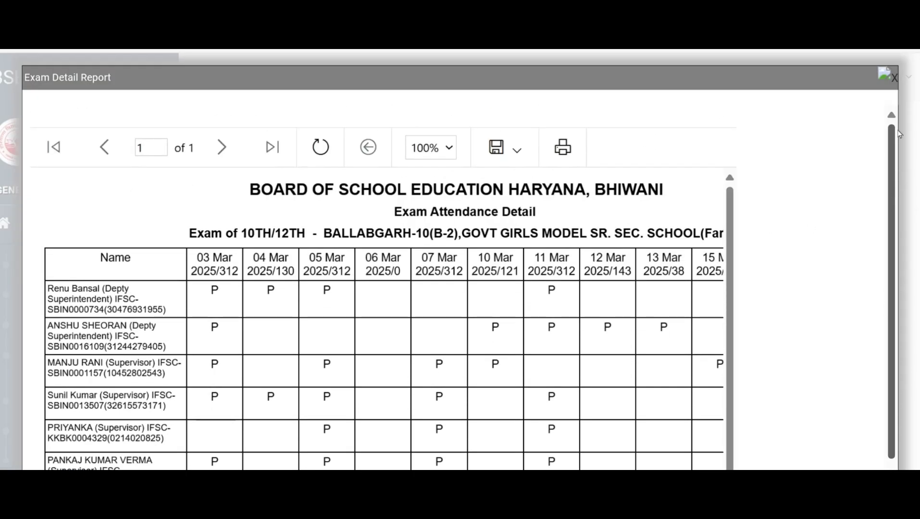
left_click(569, 153)
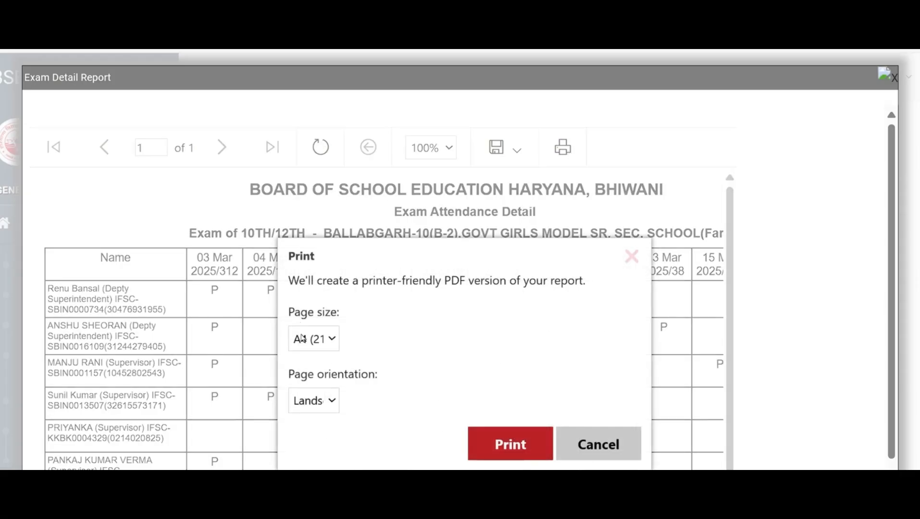